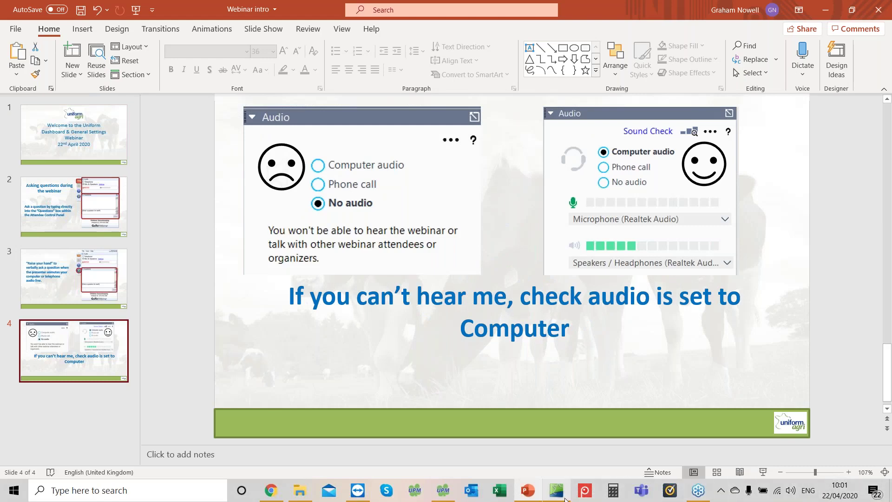
Switch from the PowerPoint webinar slides to the UNIFORM Pro Gold herd dashboard
click(557, 490)
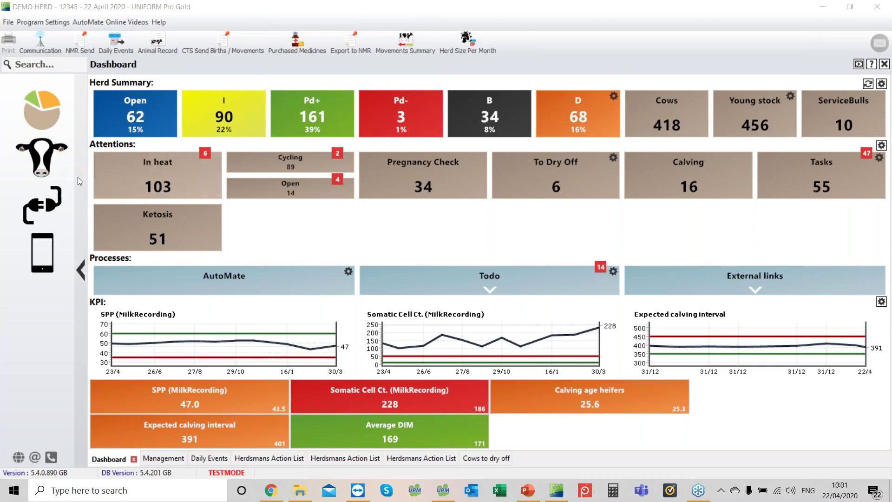
Go to Management > Daily Tasks > Daily Events to reach the empty events entry screen
click(41, 165)
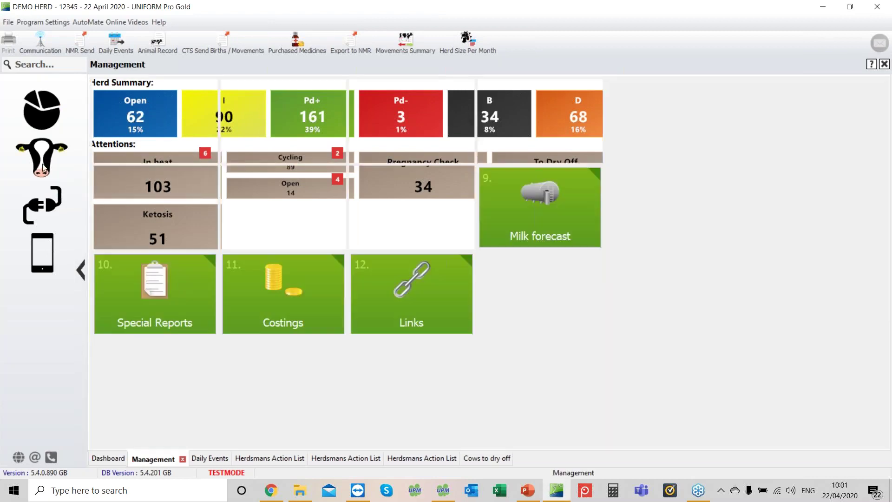
click(160, 125)
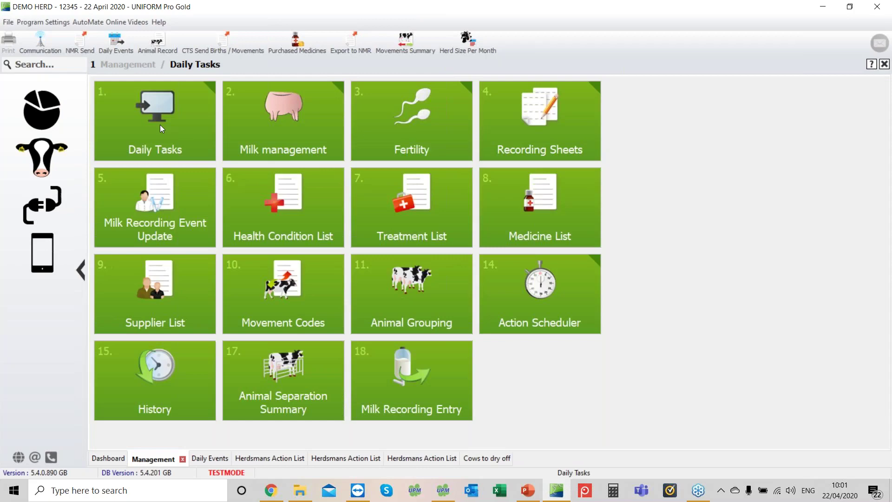
click(147, 124)
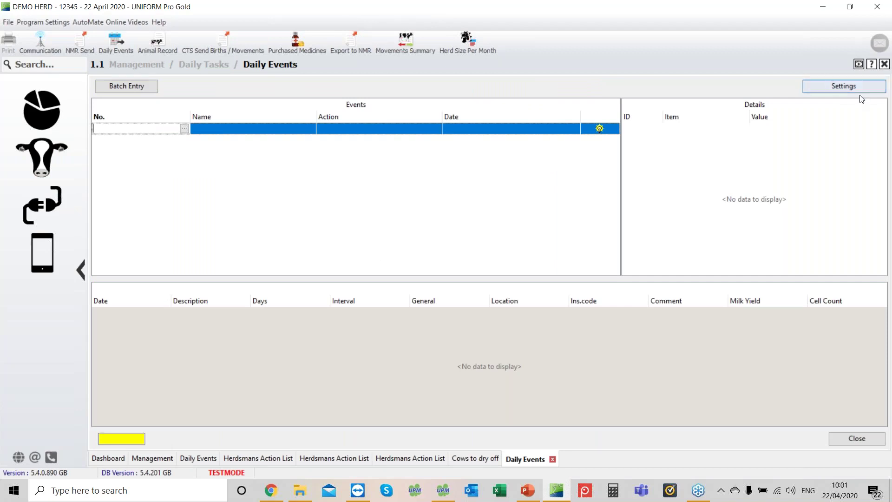
In Cow Calendar heat settings, change VWP from 60 to 45 days and tick Record comments for reproduction data
click(815, 90)
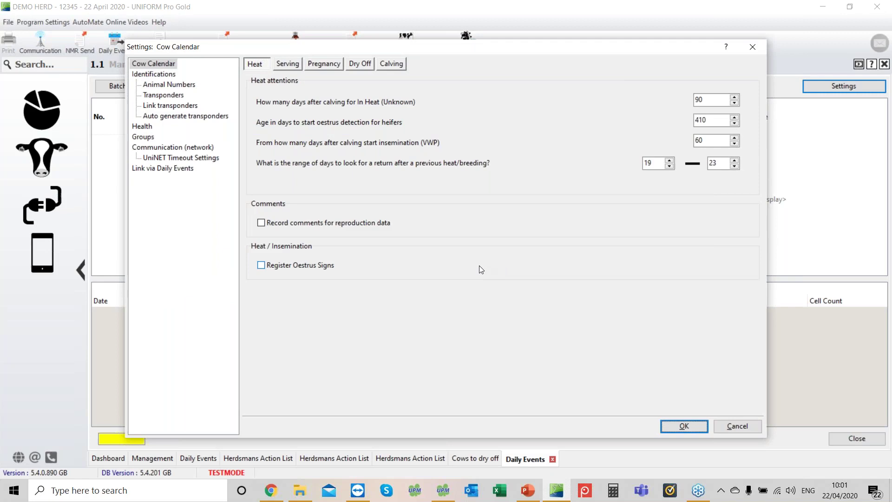
click(719, 139)
key(BackSpace)
key(BackSpace)
text(45)
click(267, 224)
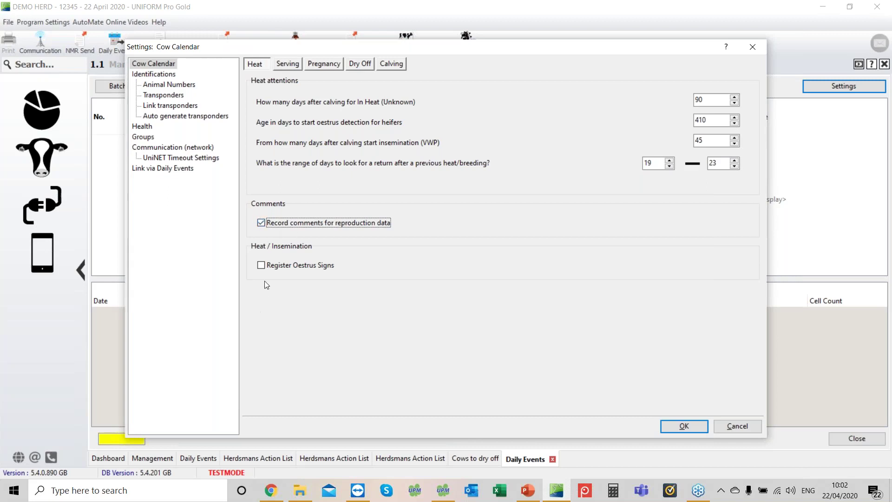
Tick Register Oestrus Signs under Heat / Insemination
click(261, 266)
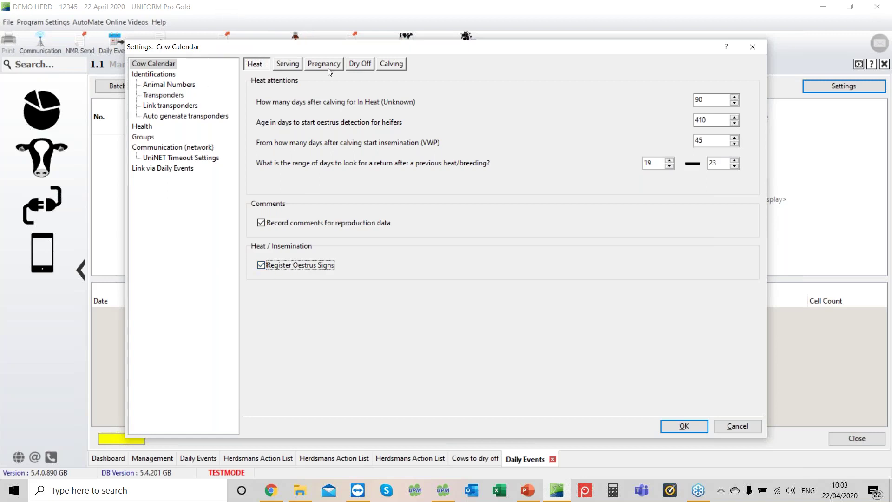
On the Serving tab, open the inseminator code list for the default service method
click(285, 68)
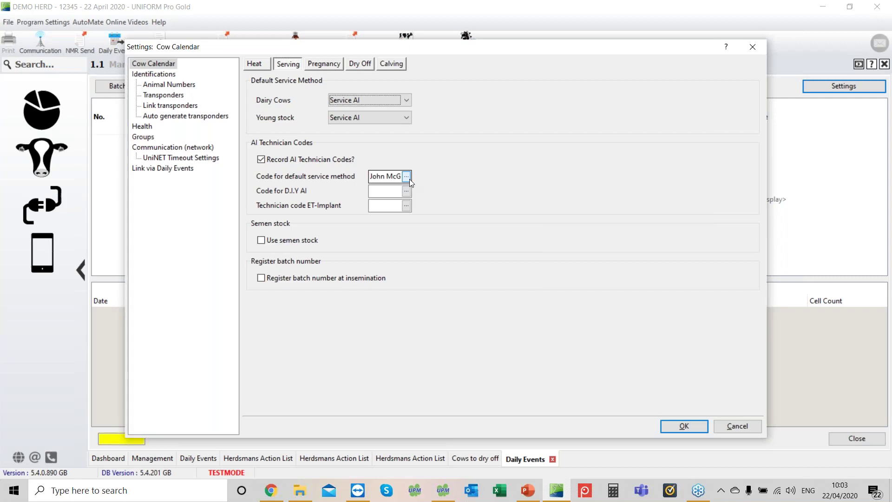
click(407, 178)
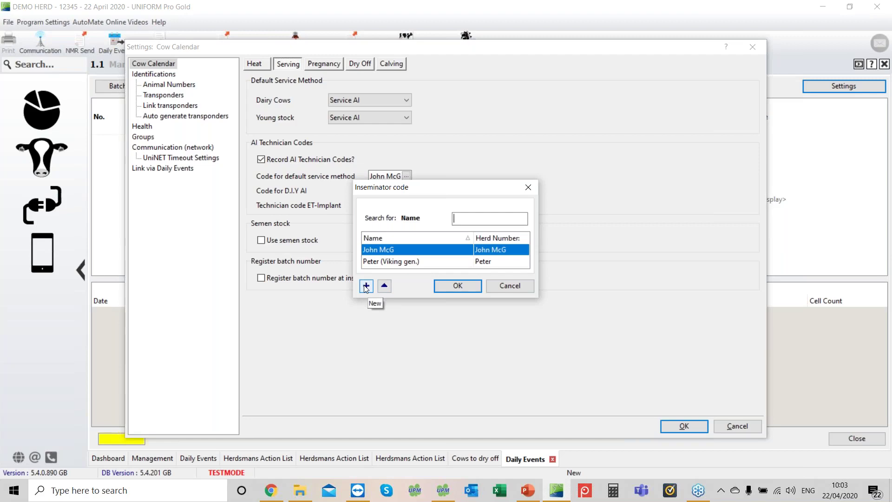
Add a new inseminator record with the person's name and herd number, marked as Operator
click(367, 287)
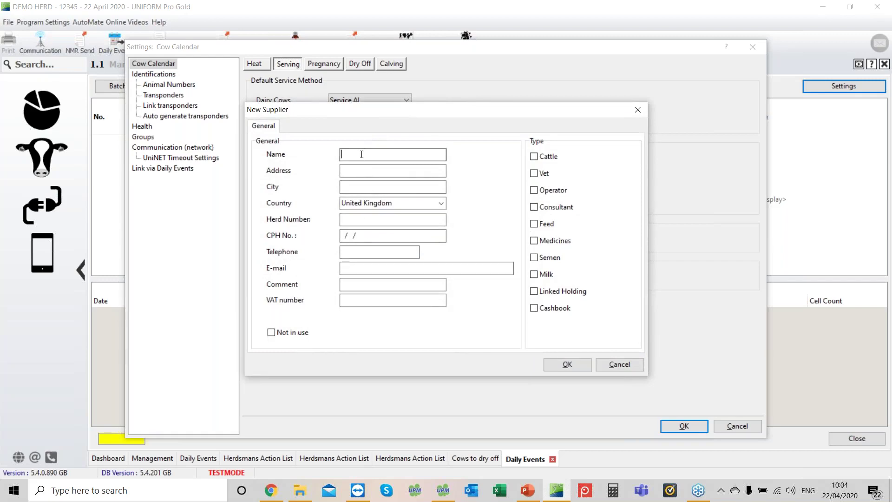
text(Matt)
click(352, 218)
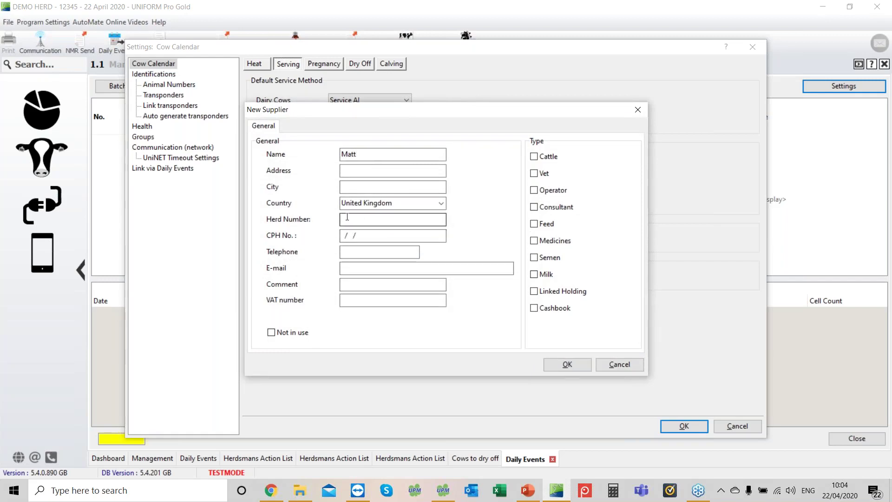
text(Matt)
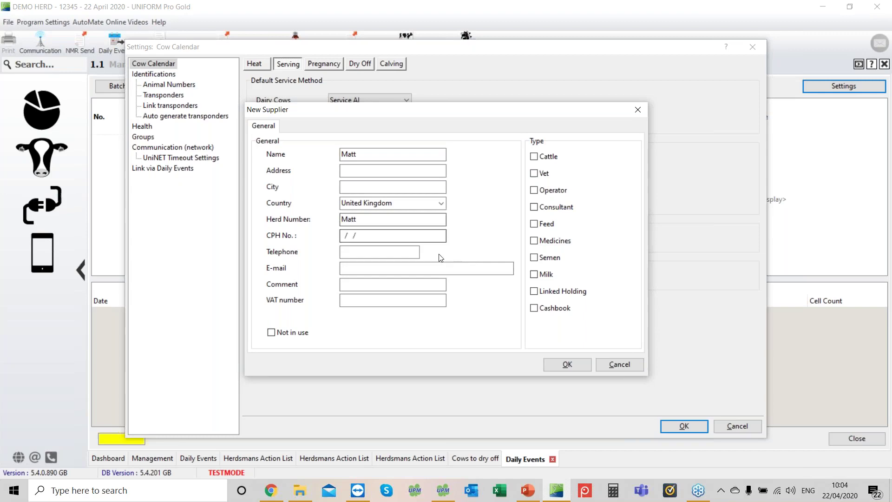
click(534, 190)
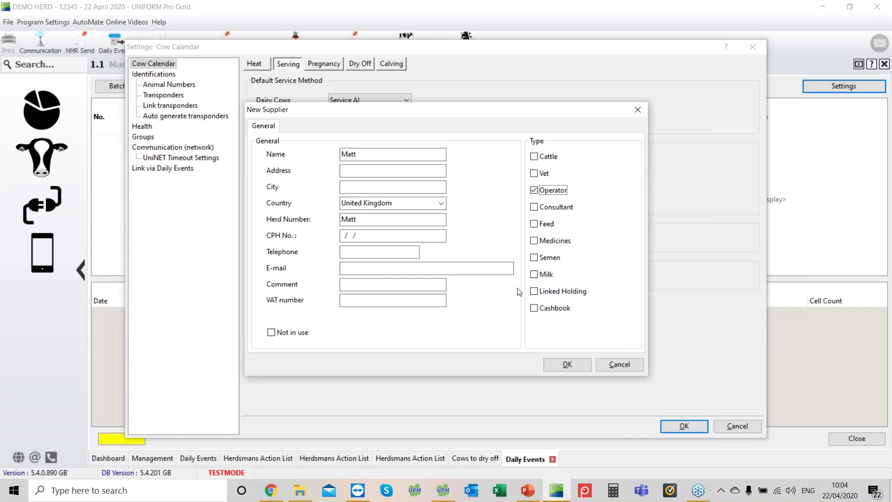
click(568, 365)
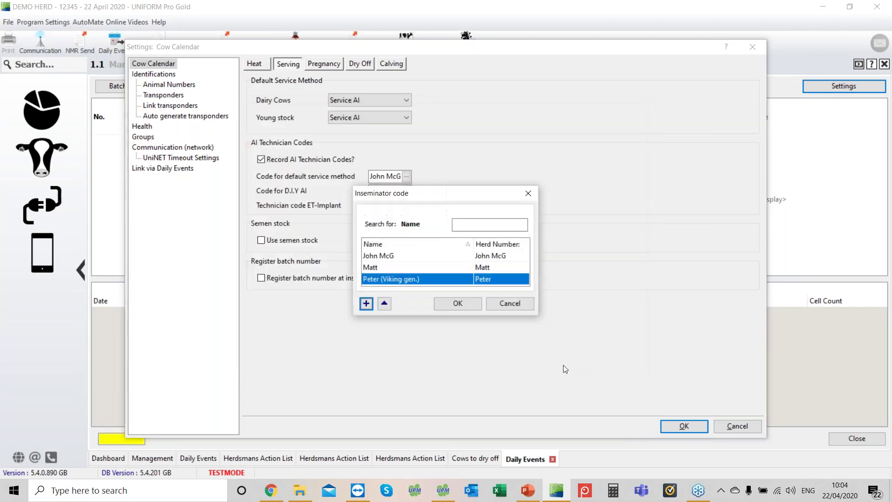
Set the new inseminator as the default service method's technician code and view the Pregnancy settings
click(383, 268)
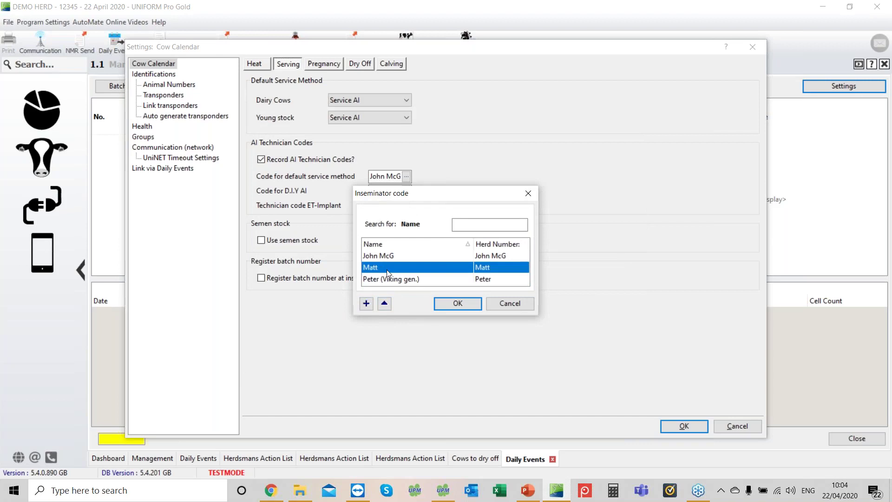
click(455, 303)
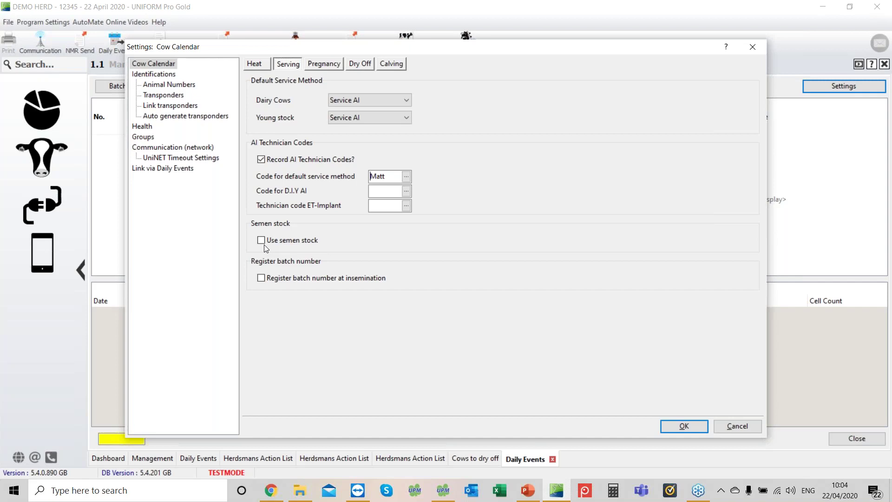
click(326, 67)
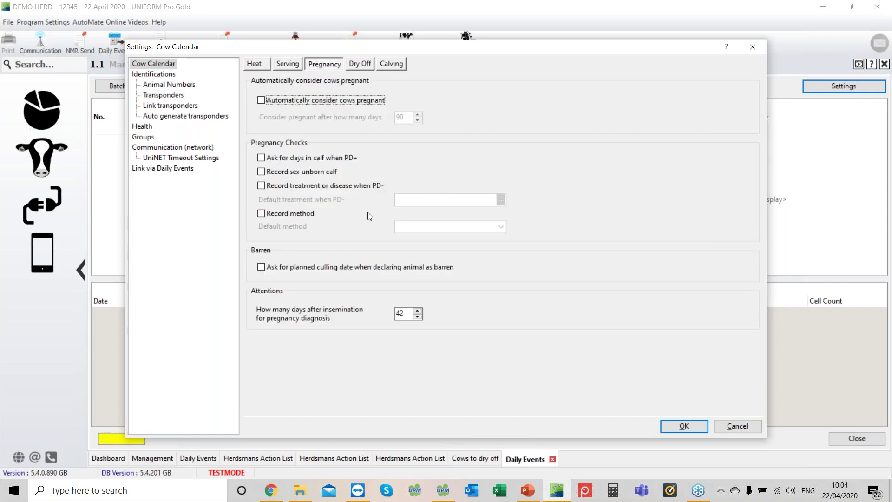
click(410, 313)
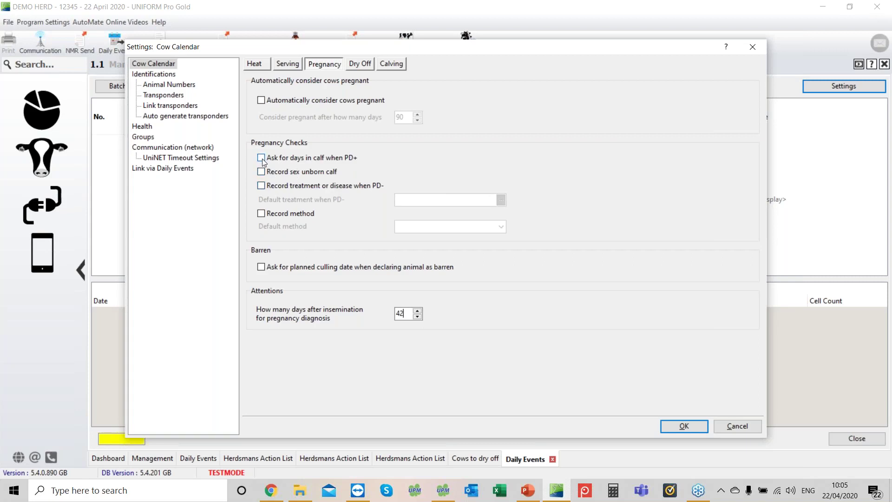
View the Dry Off settings: 48 days before calving, with default dry-off treatments
click(358, 64)
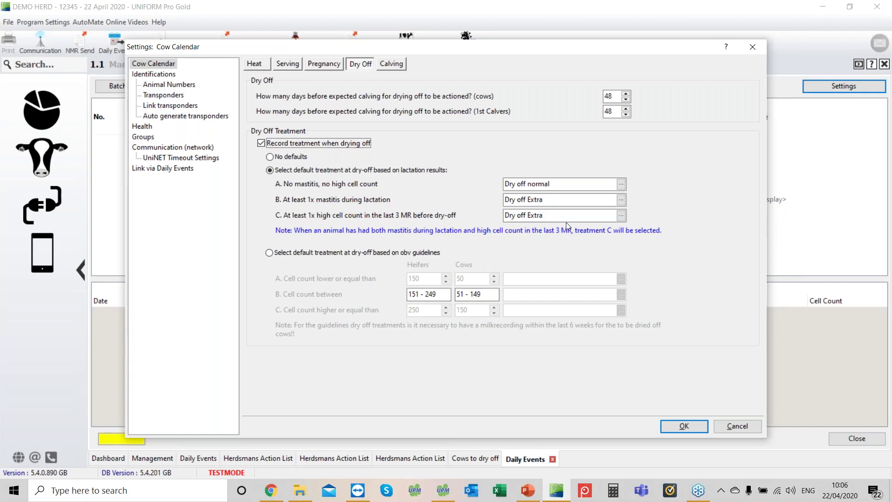
View the Calving settings: 280-day gestation period, milk separated 3 days after calving
click(390, 66)
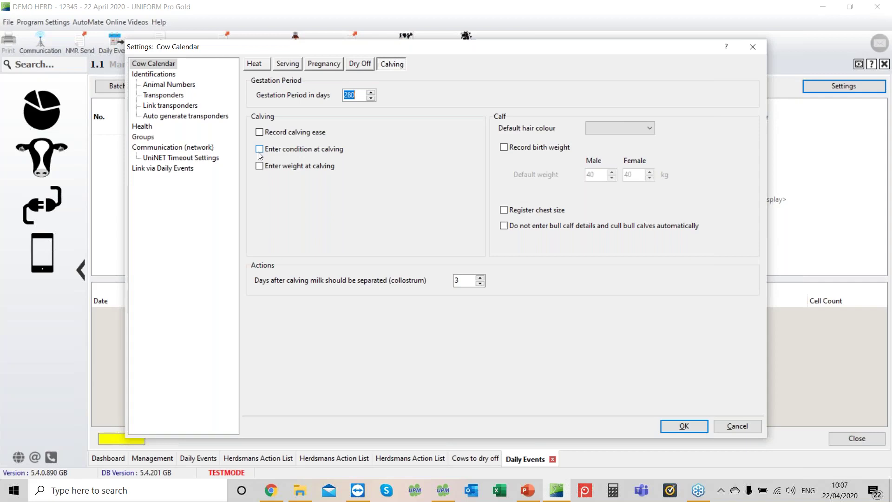
Review the Heat, Serving, Pregnancy, Dry Off and Calving tabs, then accept the Cow Calendar settings with OK
click(255, 66)
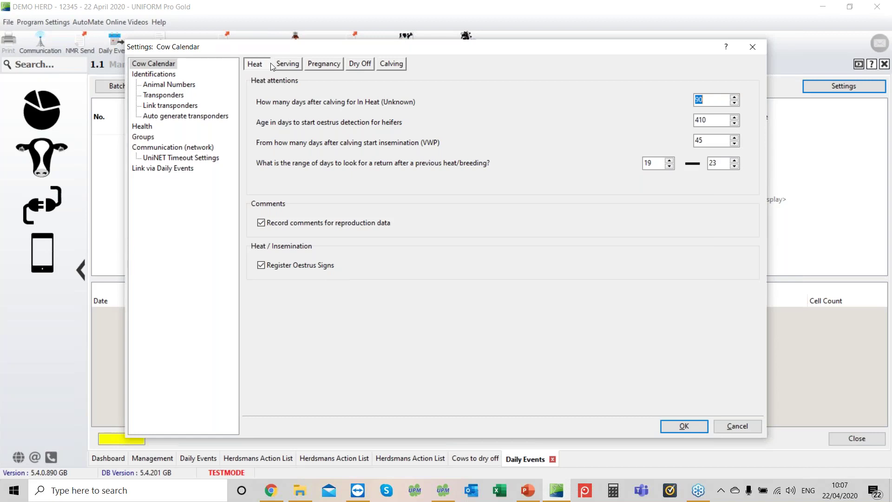
click(290, 67)
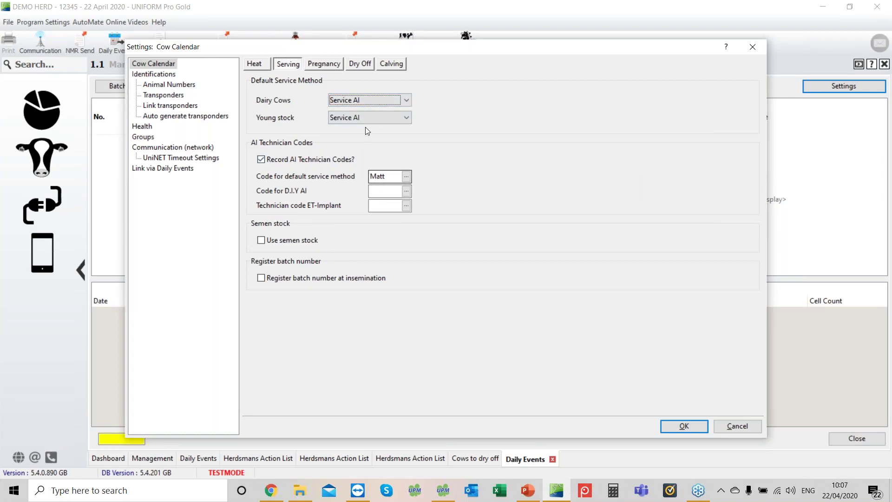
click(325, 63)
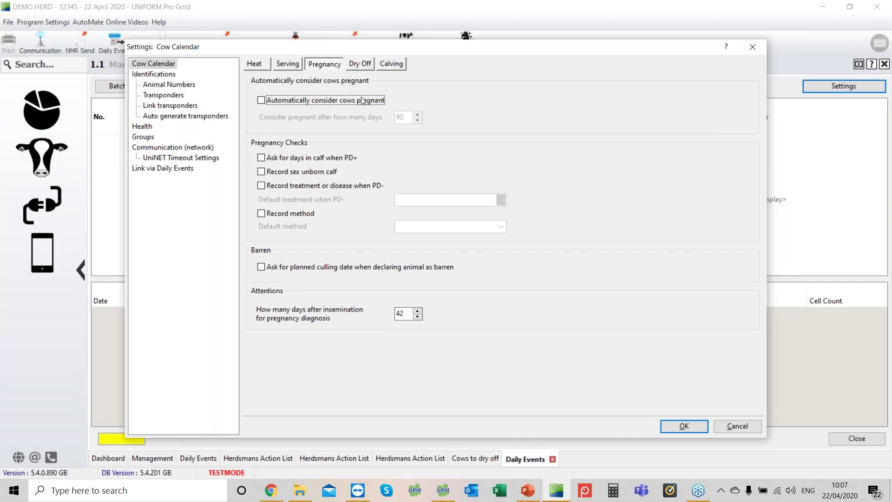
click(365, 65)
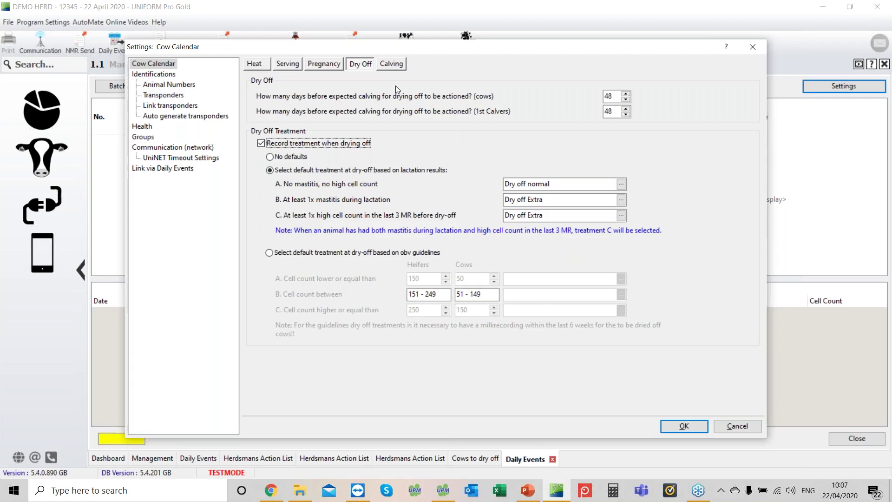
click(390, 64)
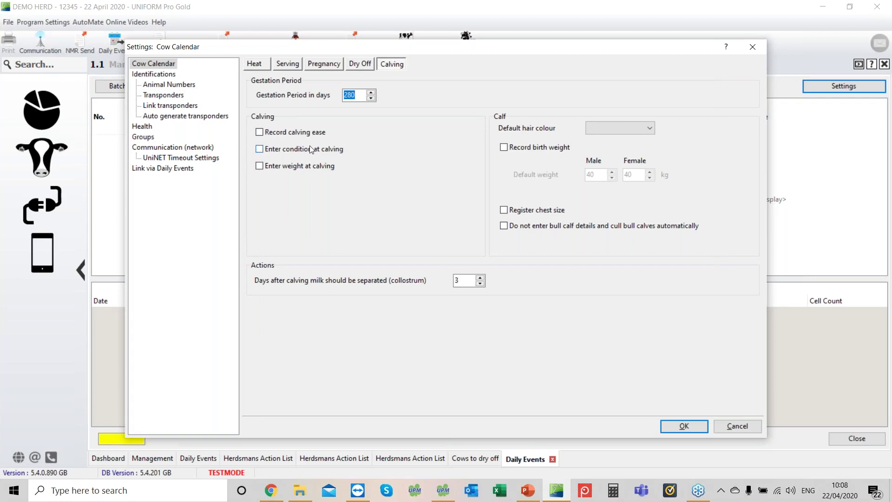
click(684, 426)
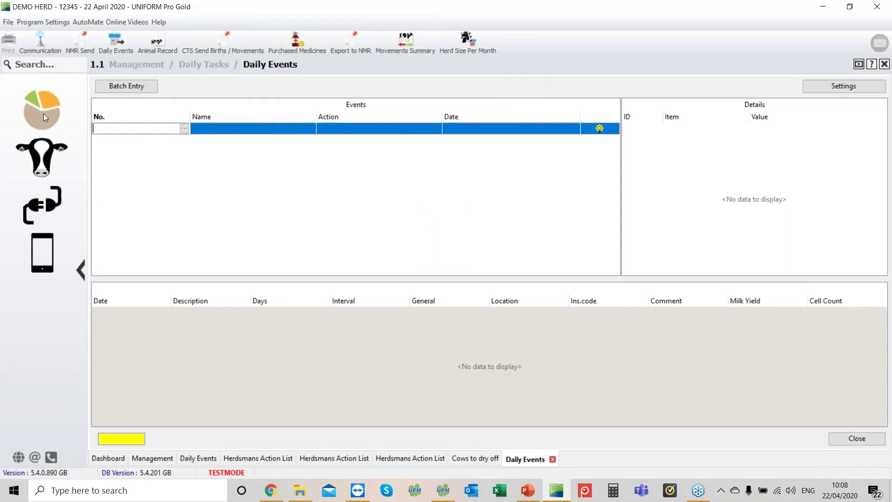
On the herd Dashboard, view the three-cow Pd- not-pregnant list, then close it
click(43, 113)
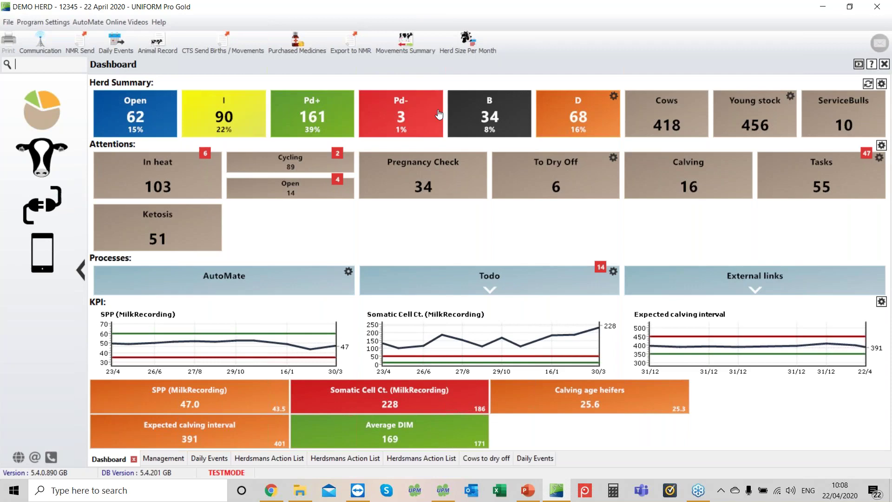
click(388, 118)
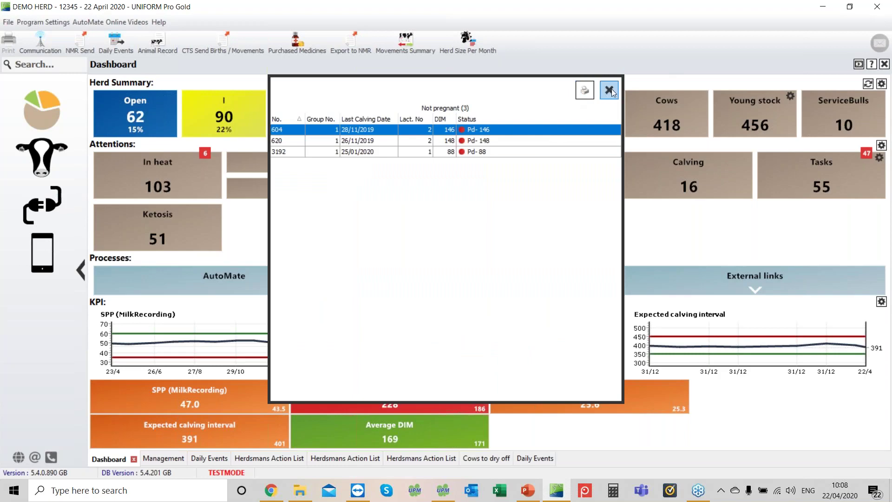
click(609, 91)
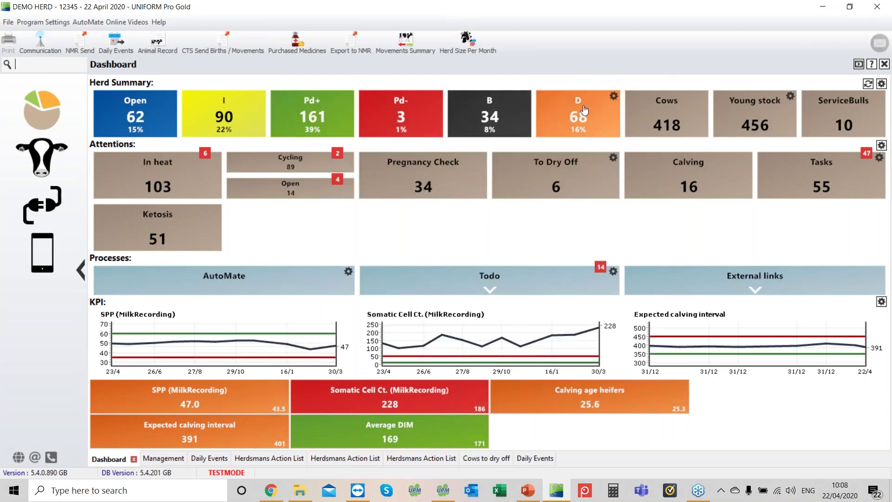
Turn on 'Show barren and dry on barren tile' in the barren tile settings
click(614, 97)
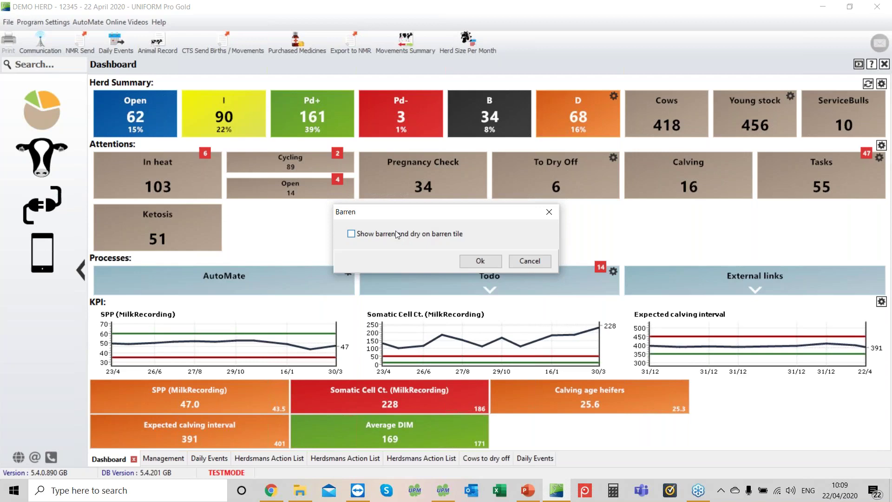
click(351, 233)
click(480, 262)
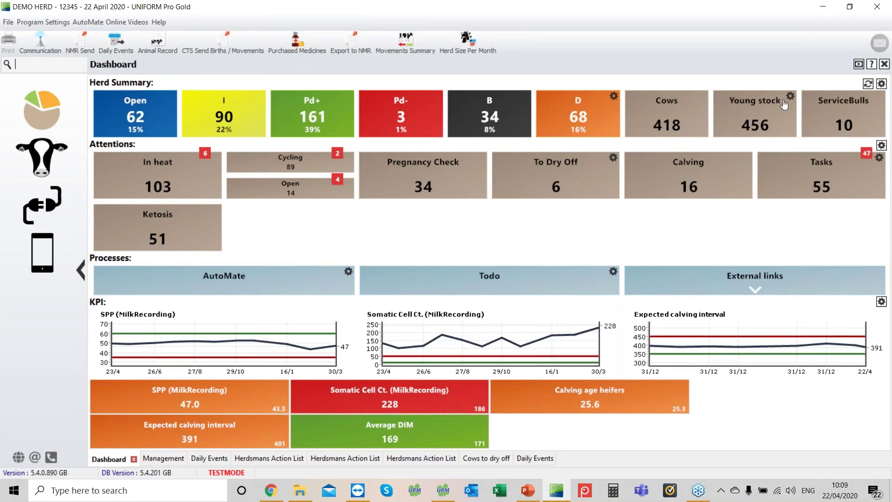
Open the 36-cow Barren list from the tile, then close it again
mouse_move(786, 106)
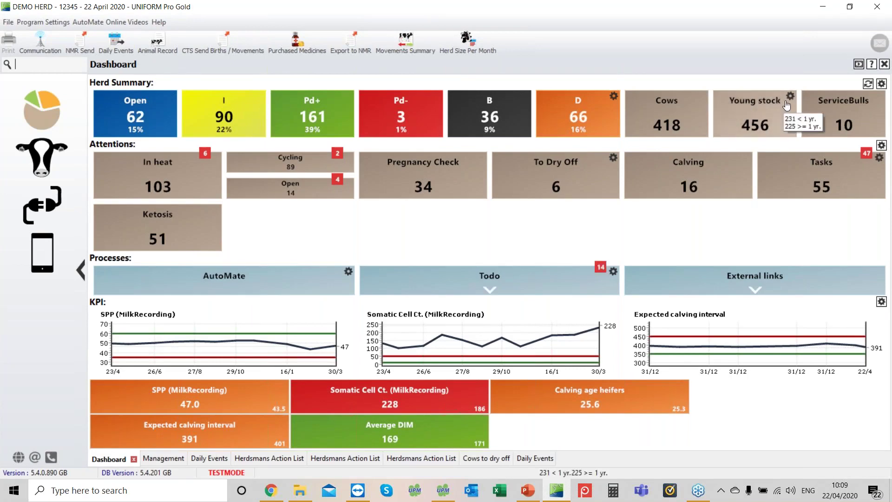
click(508, 119)
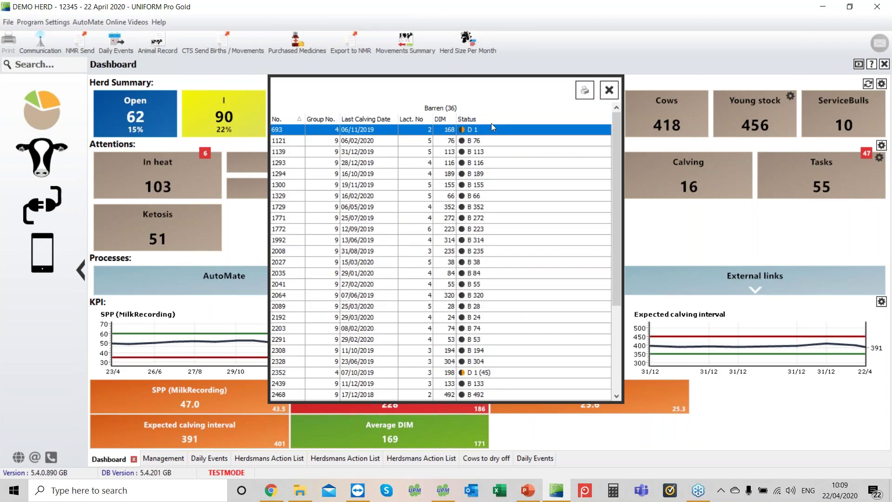
click(608, 90)
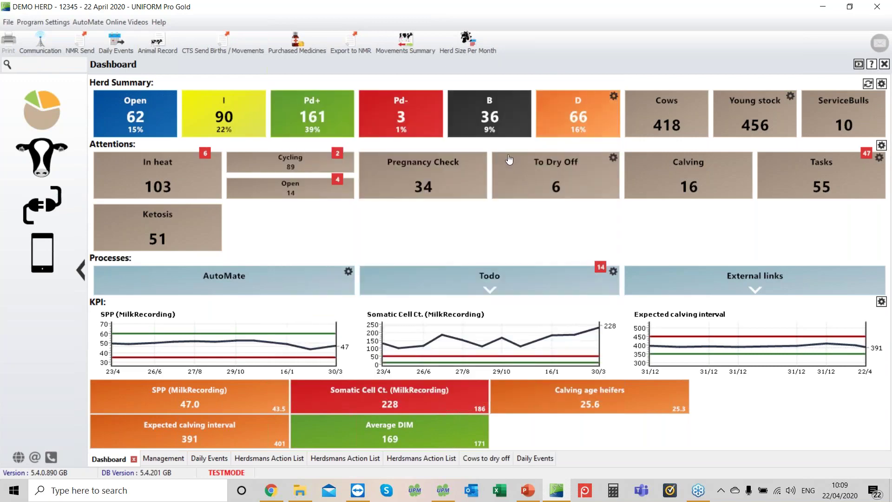
click(789, 96)
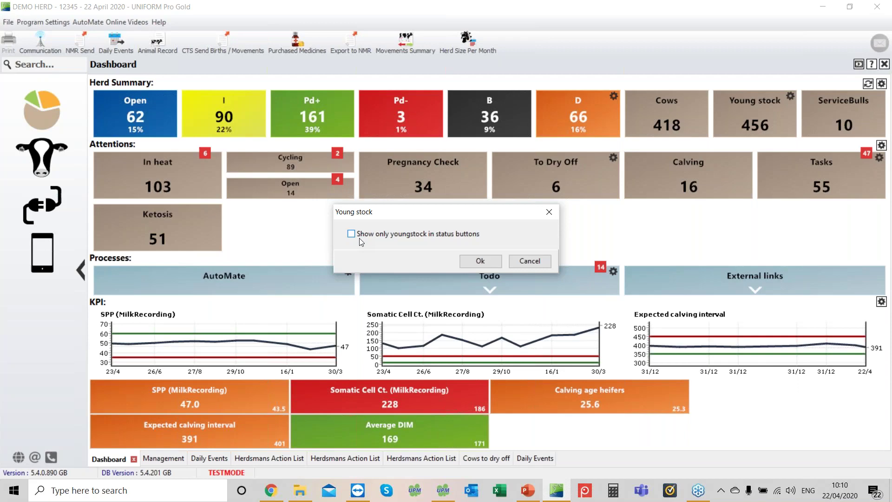
click(537, 262)
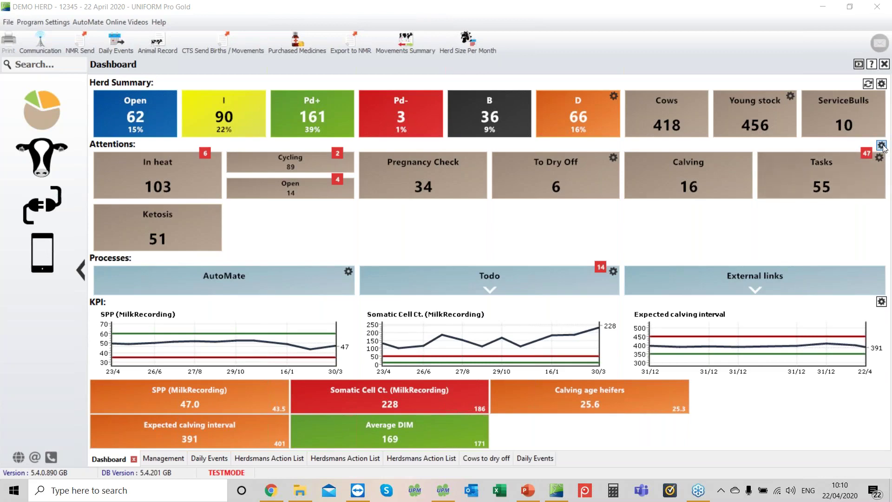
In Herdsmans Action List Properties, change To Calve days ahead from 7 to 14
click(882, 147)
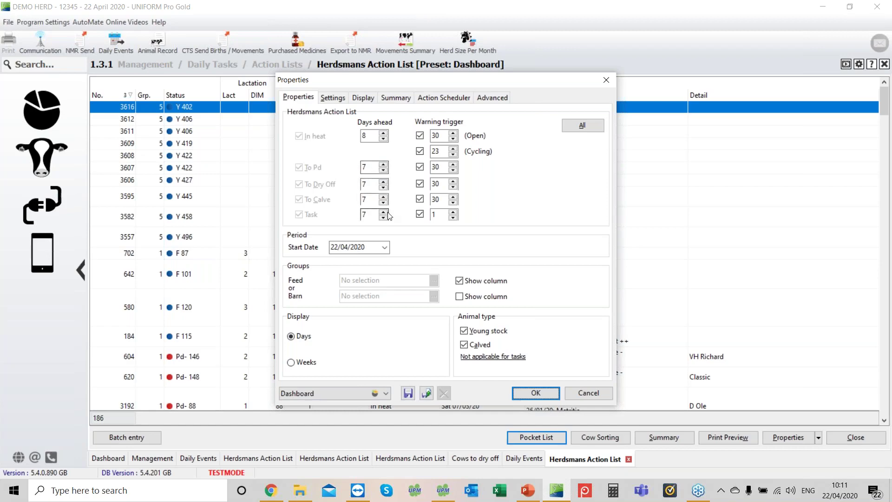
click(367, 199)
key(BackSpace)
text(14)
click(369, 215)
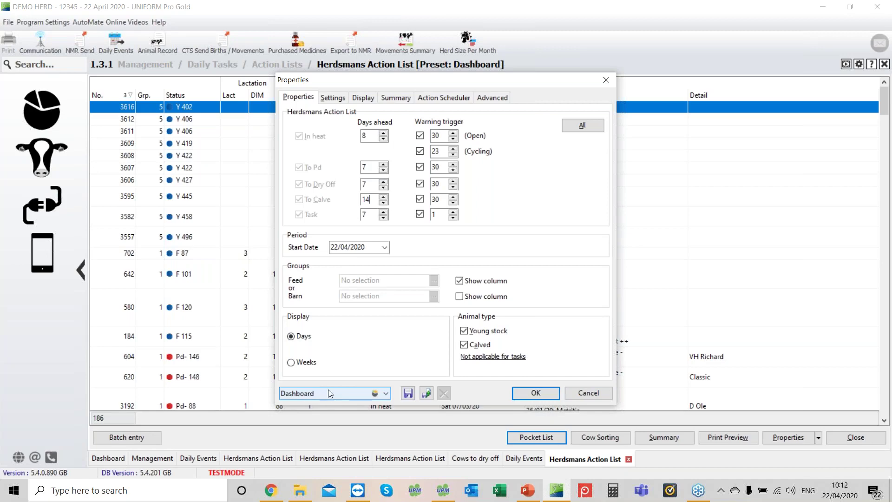
Keeping the Dashboard preset, set To Dry Off warning 7 and To Calve warning 5, then save
click(386, 394)
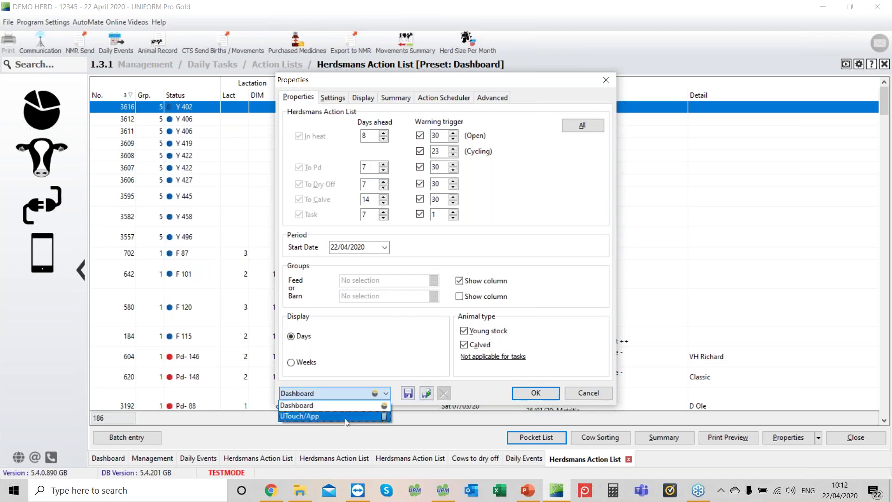
click(315, 403)
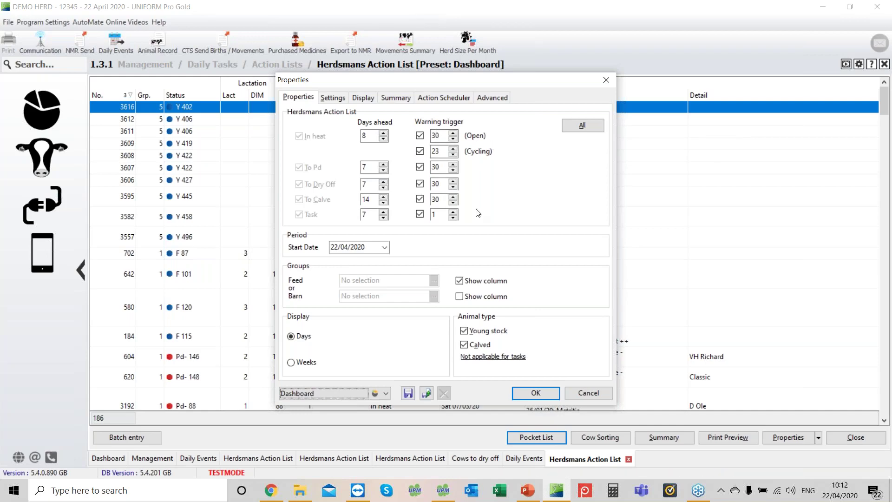
click(444, 183)
key(BackSpace)
key(BackSpace)
text(7)
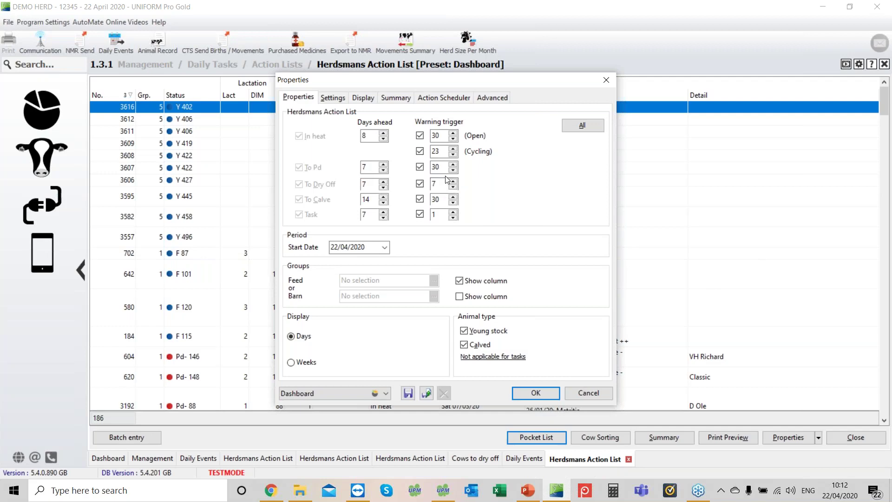
click(439, 199)
text(5)
click(408, 393)
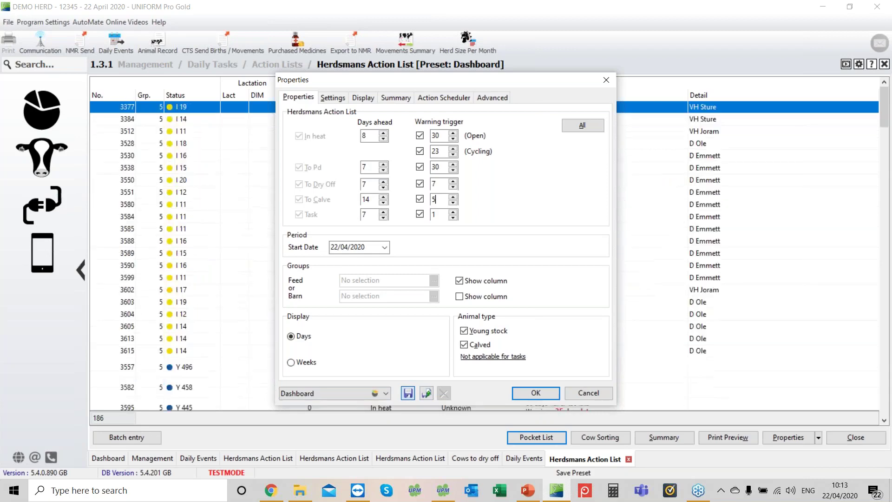
click(536, 393)
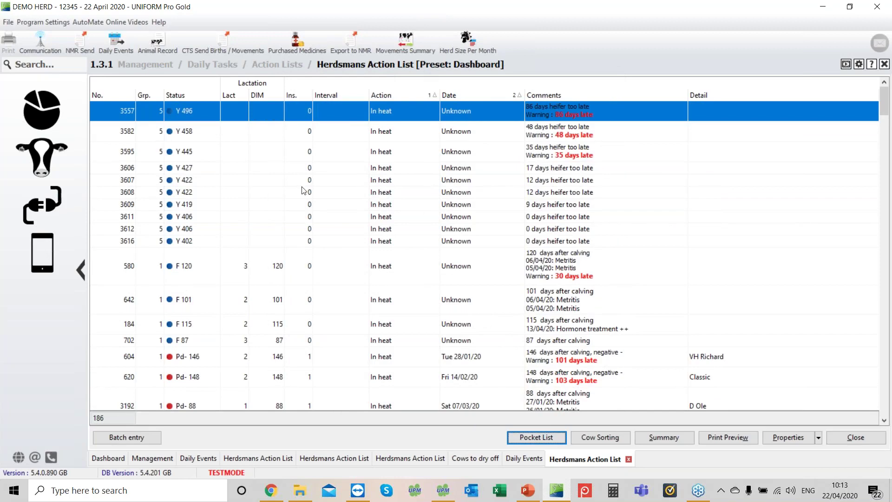
Go to the dashboard, view the due-to-calve list, then close it and return
click(38, 115)
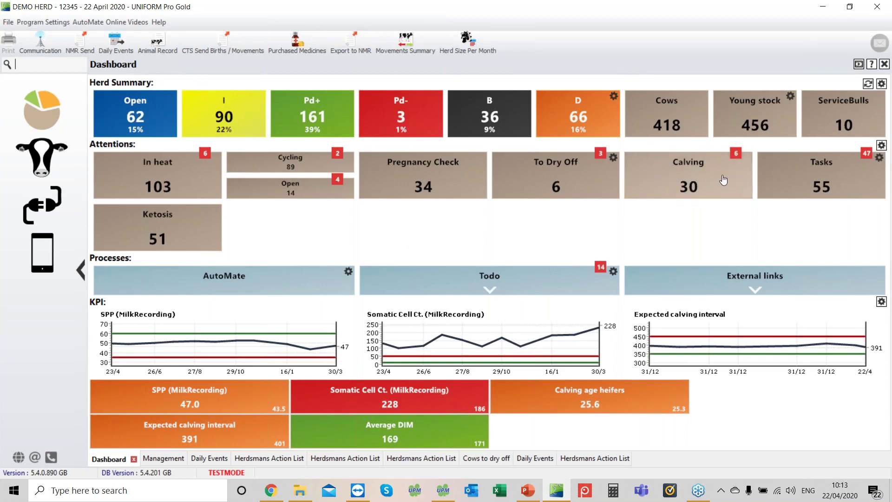
click(665, 178)
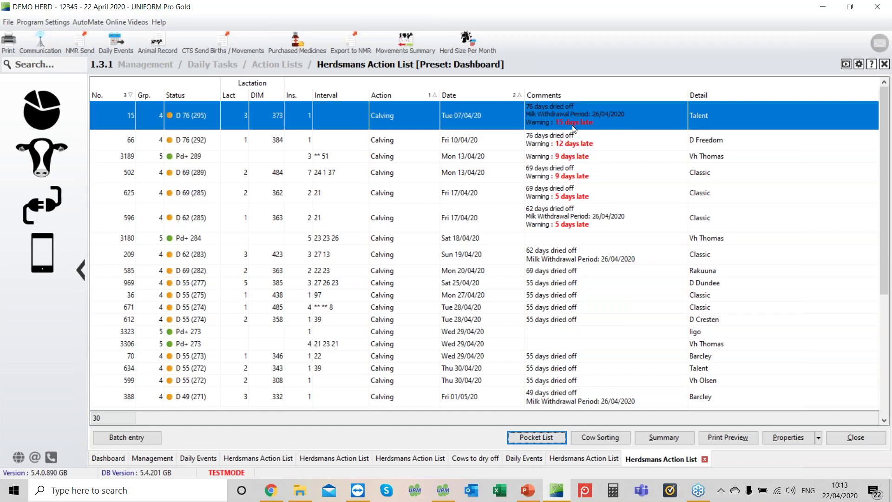
click(856, 437)
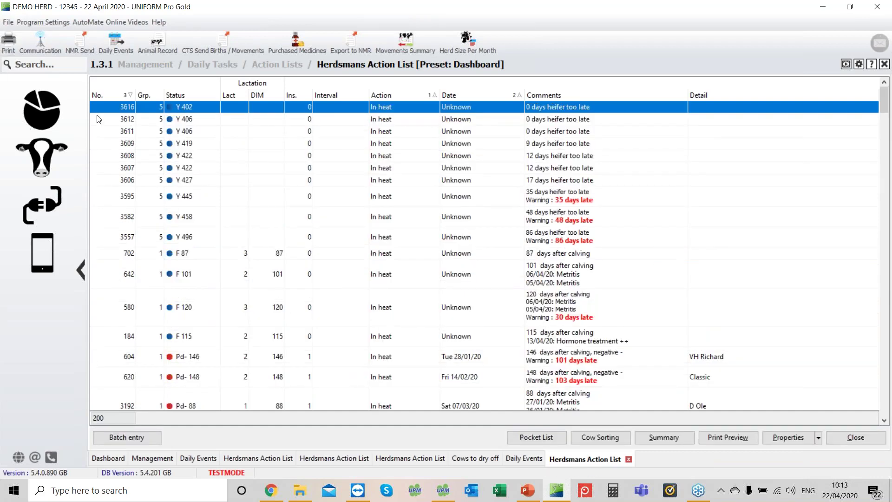
click(36, 112)
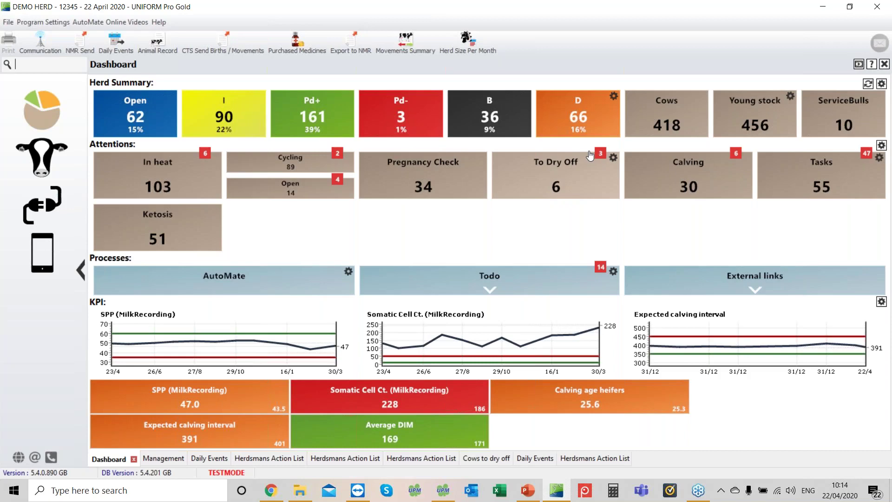
Try linking the To Dry Off tile to Herdsmans Action List, view it, then return
click(613, 158)
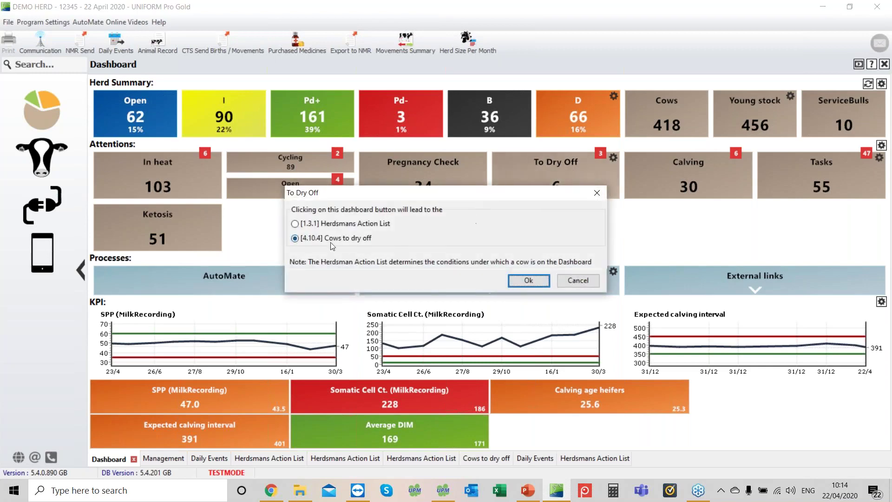
click(295, 224)
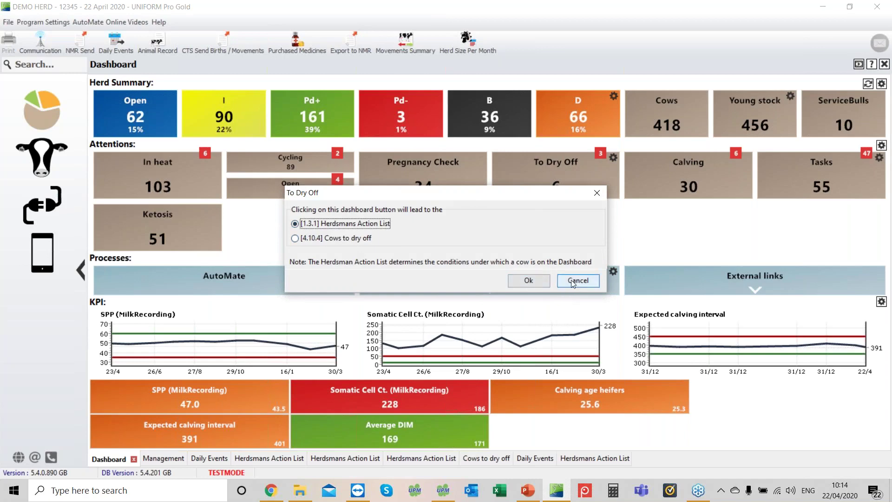
click(529, 280)
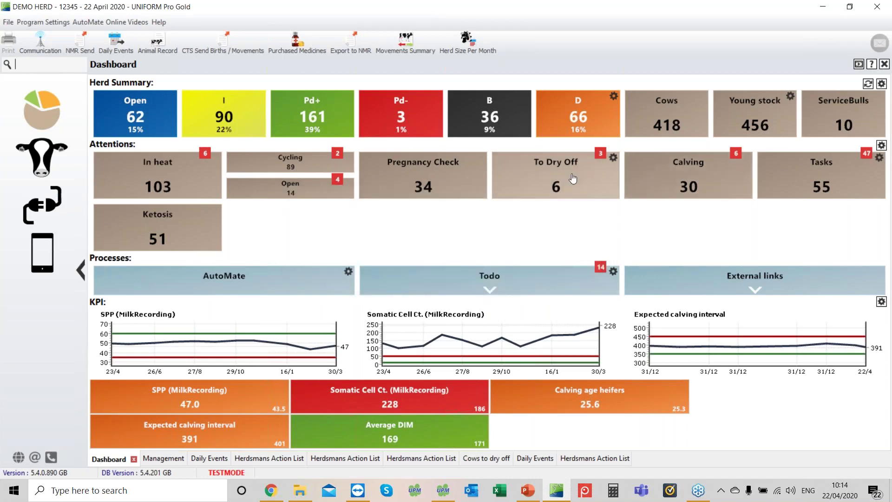
click(581, 182)
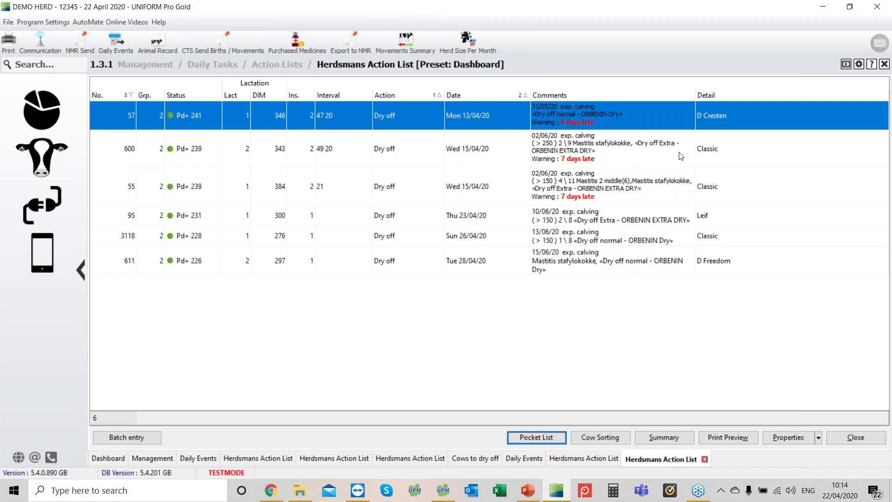
click(856, 438)
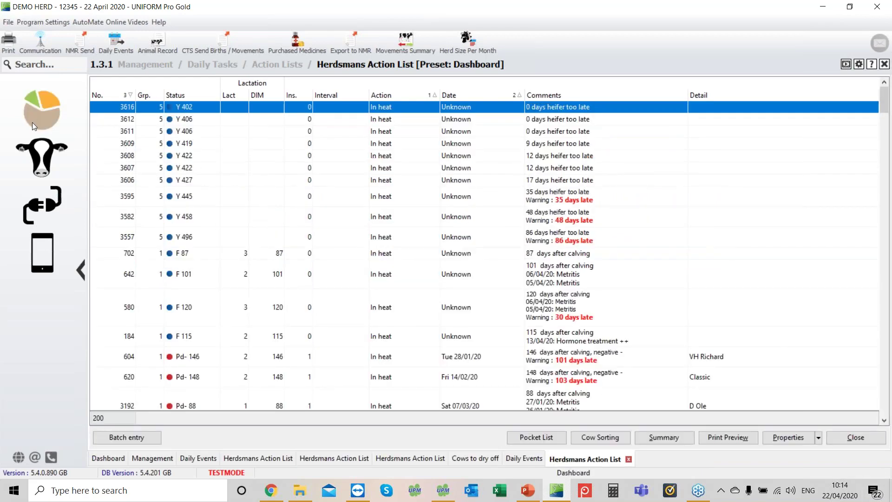
click(39, 117)
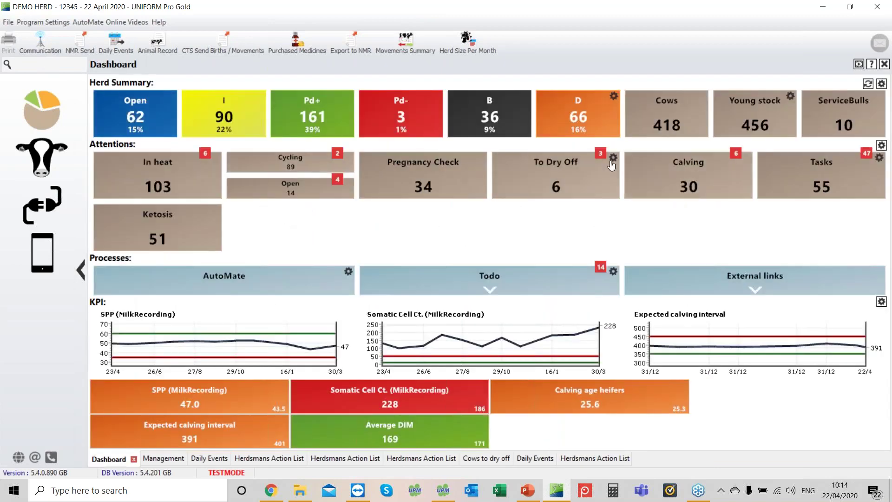
Relink the To Dry Off tile to [4.10.4] Cows to dry off and open that list
click(612, 159)
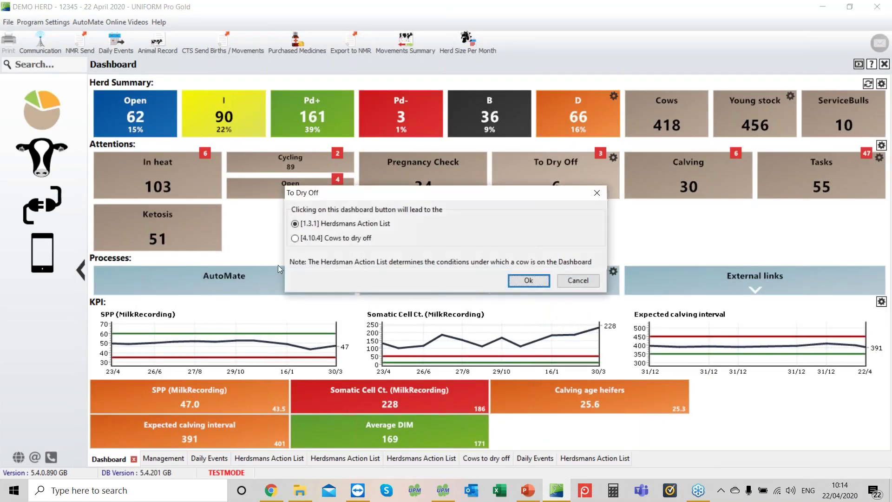
click(297, 239)
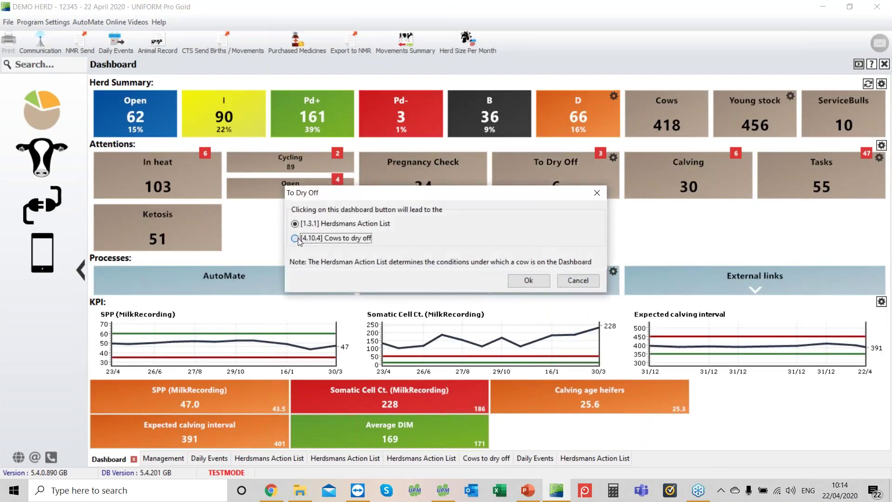
click(536, 282)
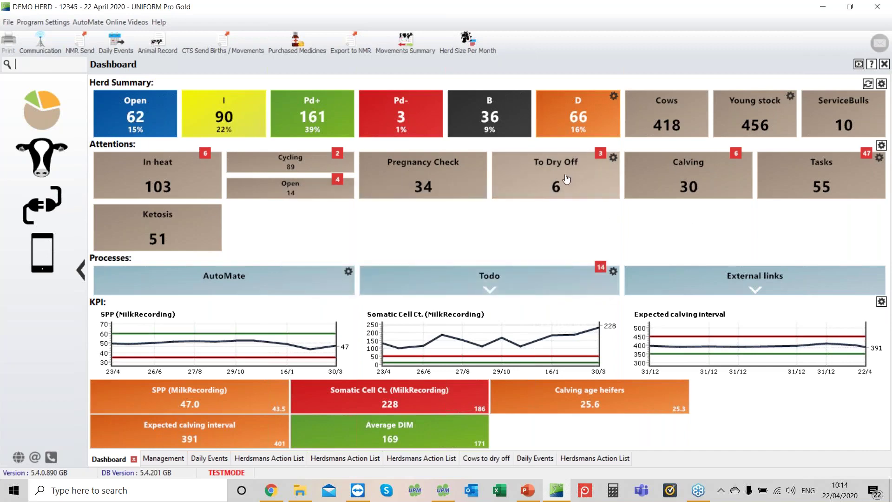
click(566, 179)
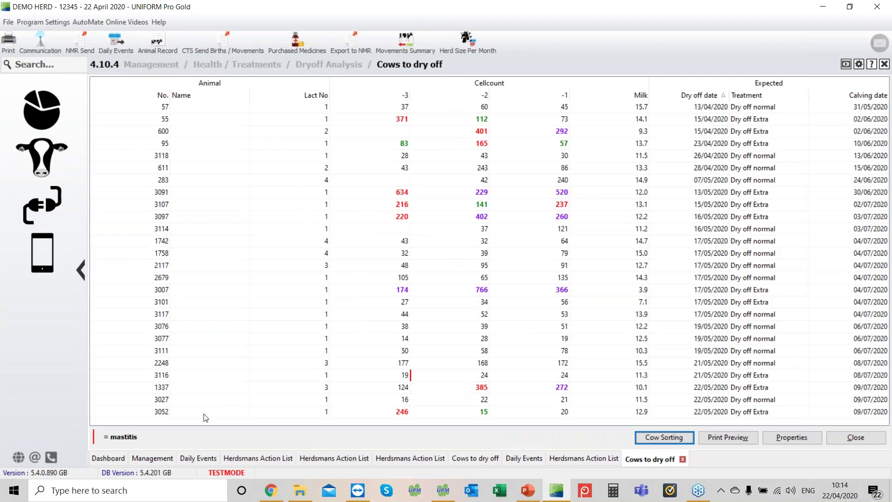
Select cows 3116, 3107 and 3091 and inspect cow 3091's cell counts 634, 229, 520
click(165, 377)
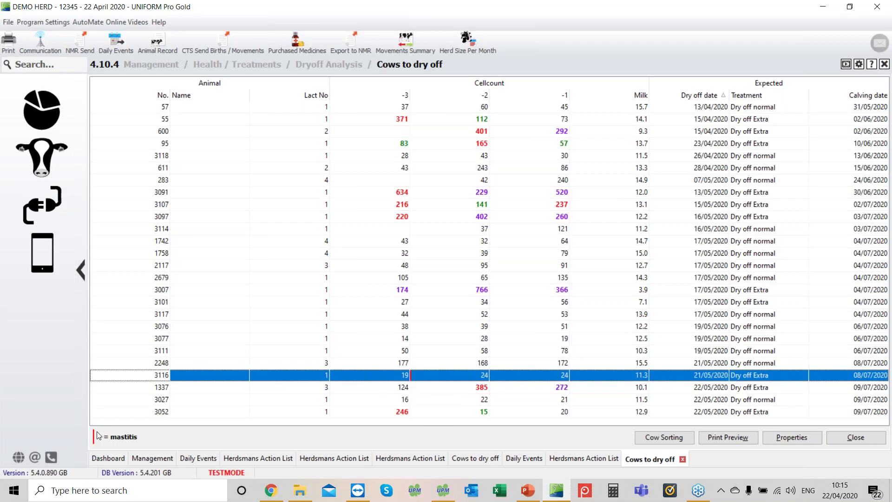
click(380, 204)
click(377, 193)
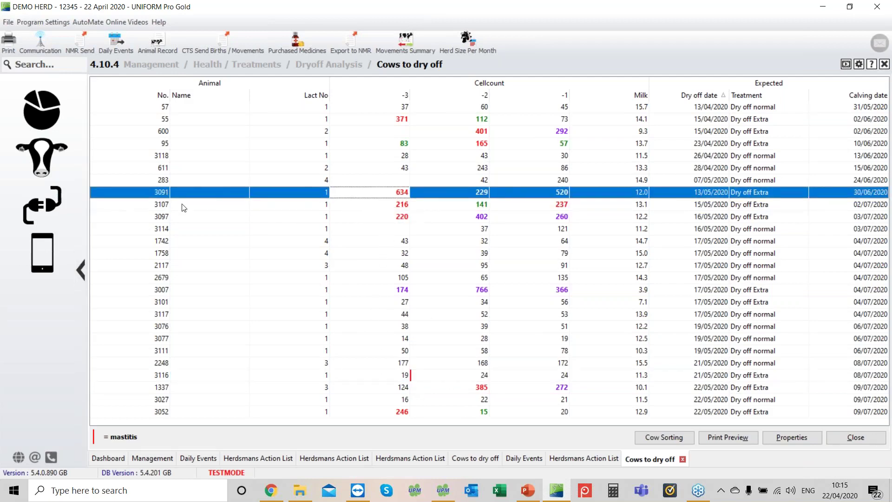
mouse_move(380, 190)
mouse_move(475, 197)
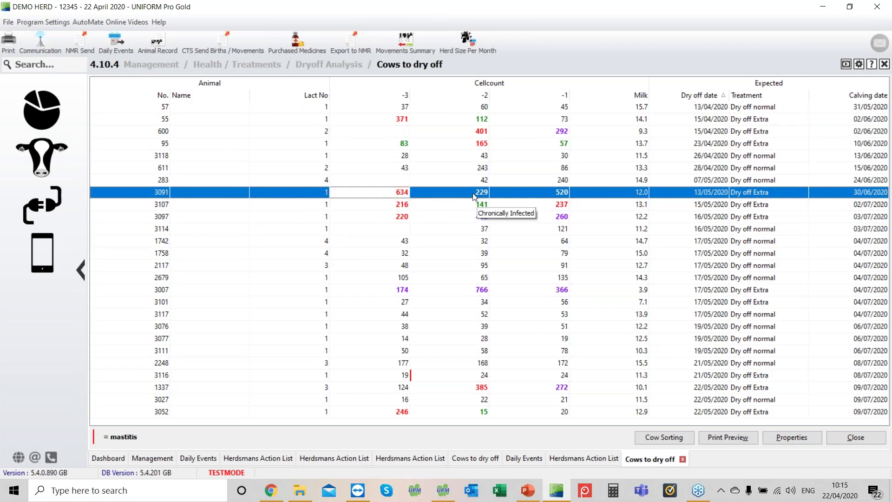
mouse_move(559, 196)
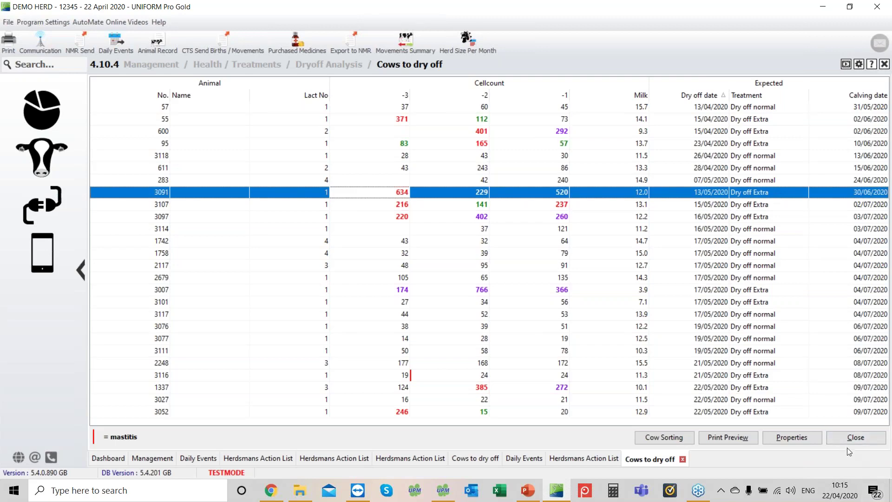
Close the open lists and link the Tasks tile to [1.3.11] Action Calendar
click(859, 438)
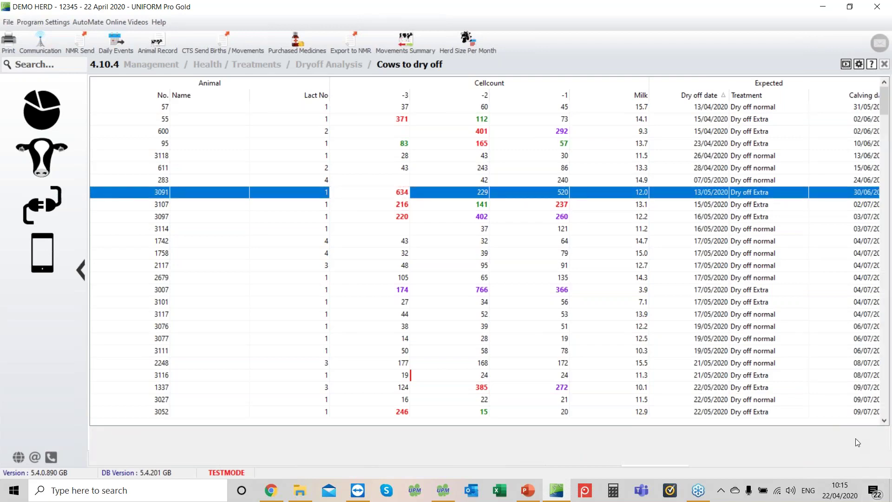
click(628, 459)
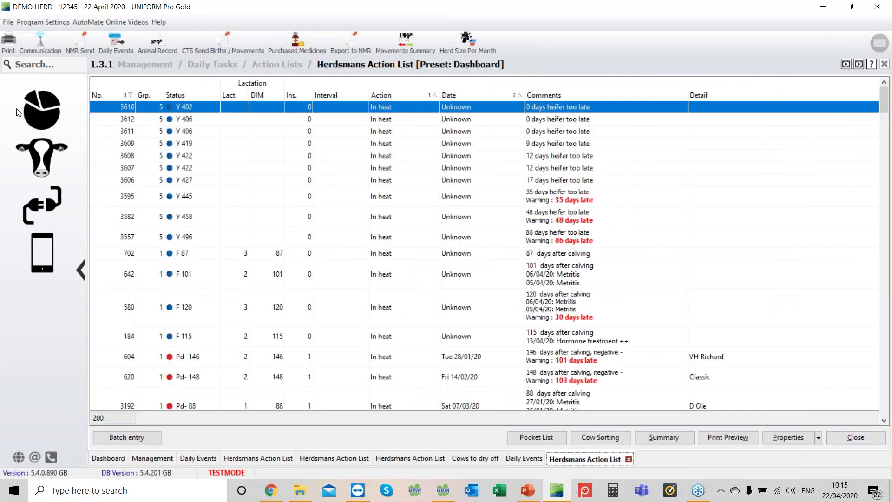
click(42, 112)
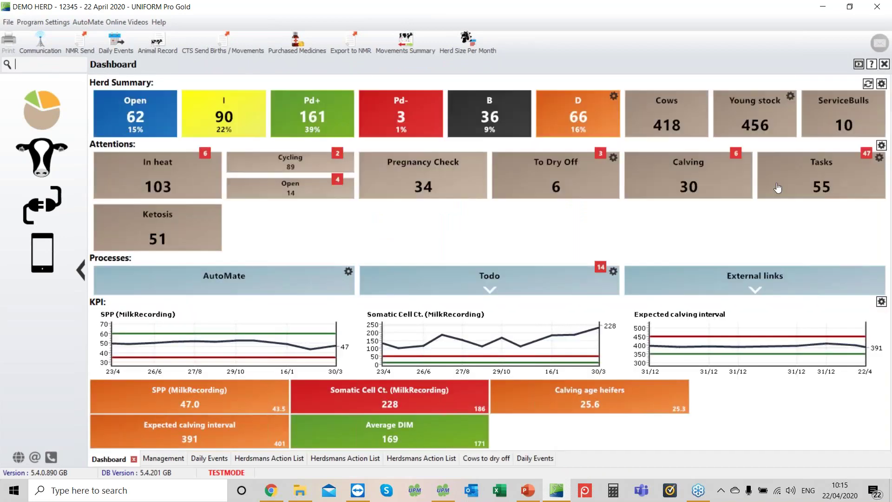
click(880, 158)
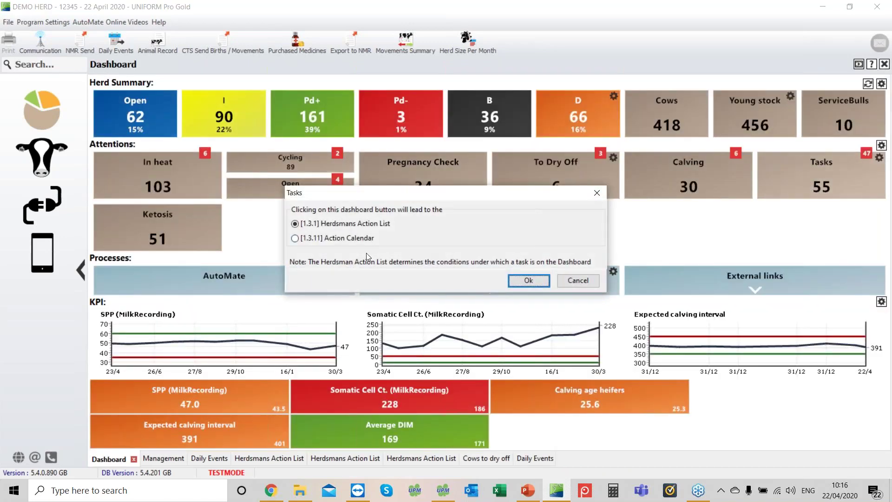
click(296, 237)
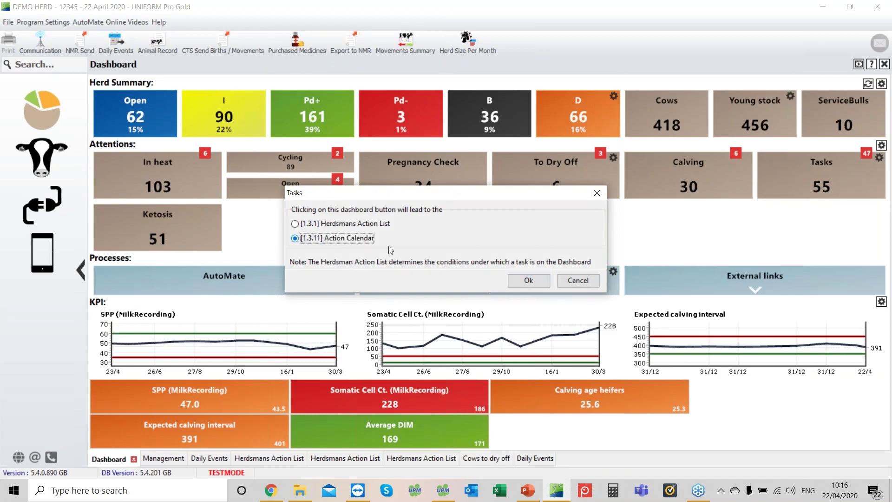
click(527, 280)
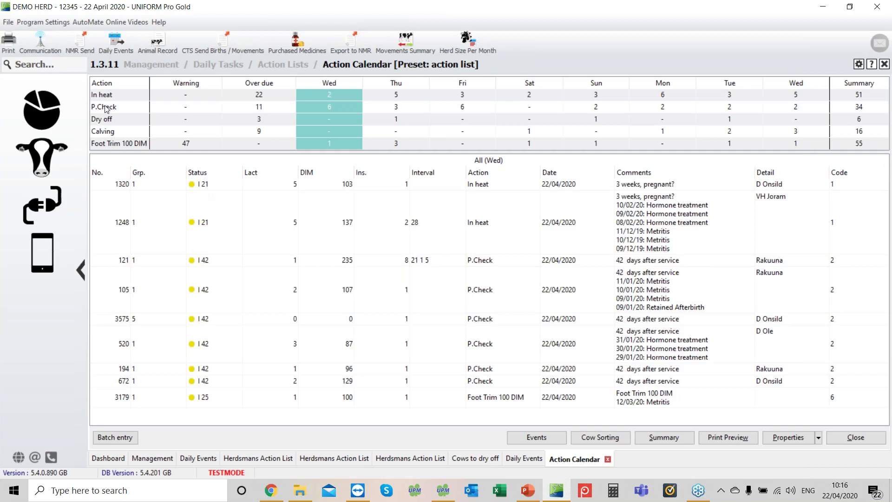
List Wednesday's animals due a P.Check and jump to animal 105
mouse_move(251, 111)
mouse_move(338, 116)
click(302, 109)
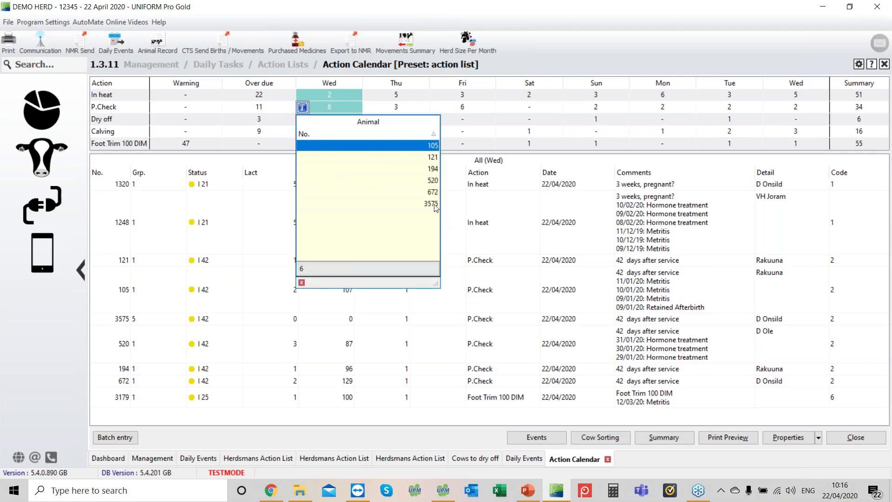
click(393, 307)
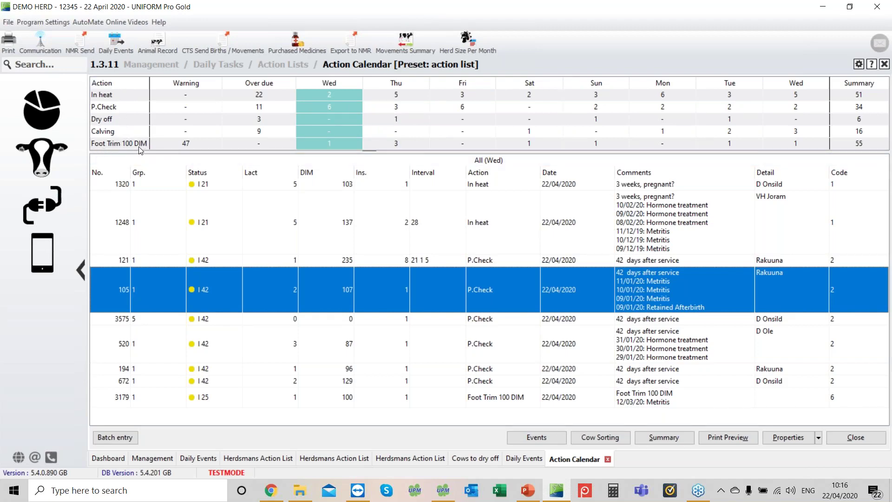
Set the Action Calendar's Type of view to Weeks and save it to the preset
click(796, 439)
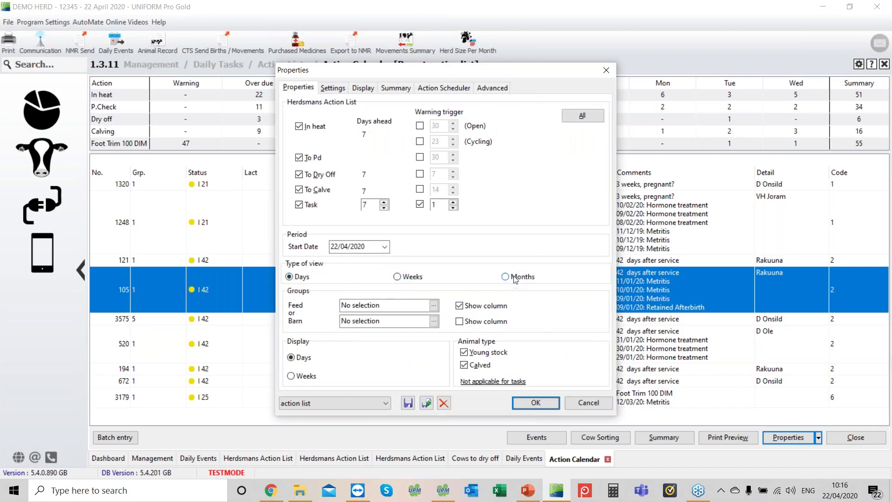
click(398, 278)
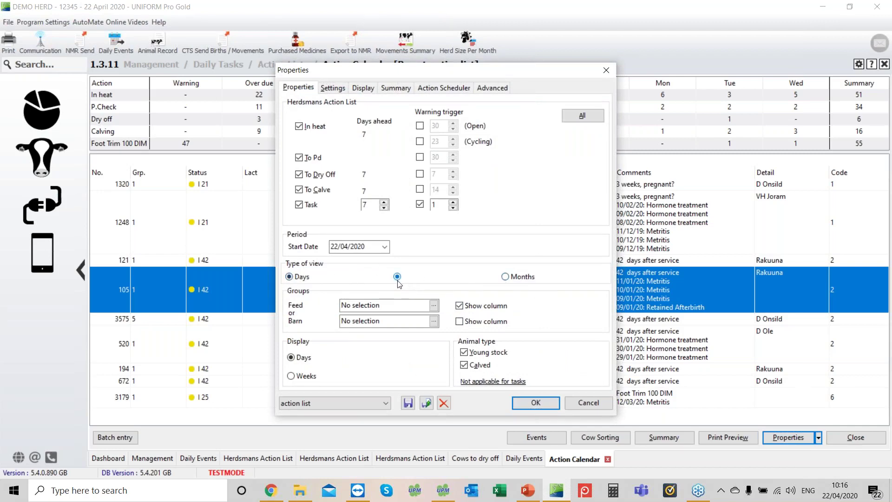
click(407, 403)
click(529, 403)
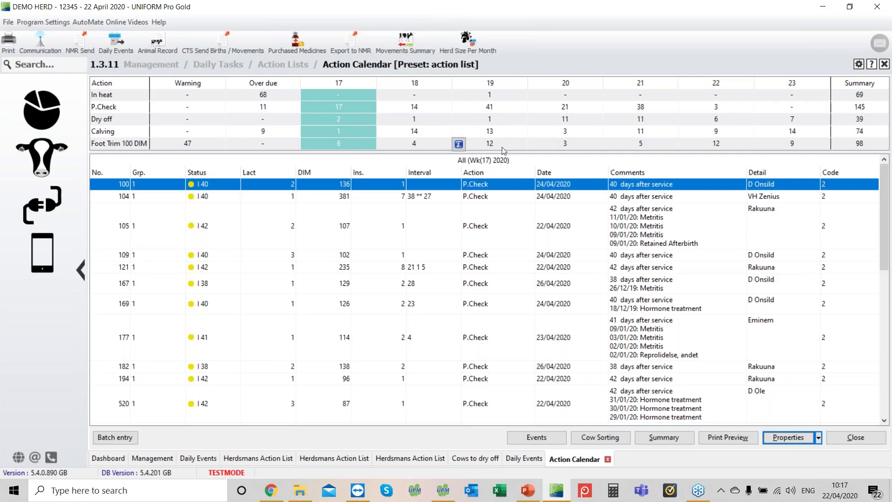
Close the Action Calendar to get back to the herd Dashboard and its KPI tiles
click(859, 439)
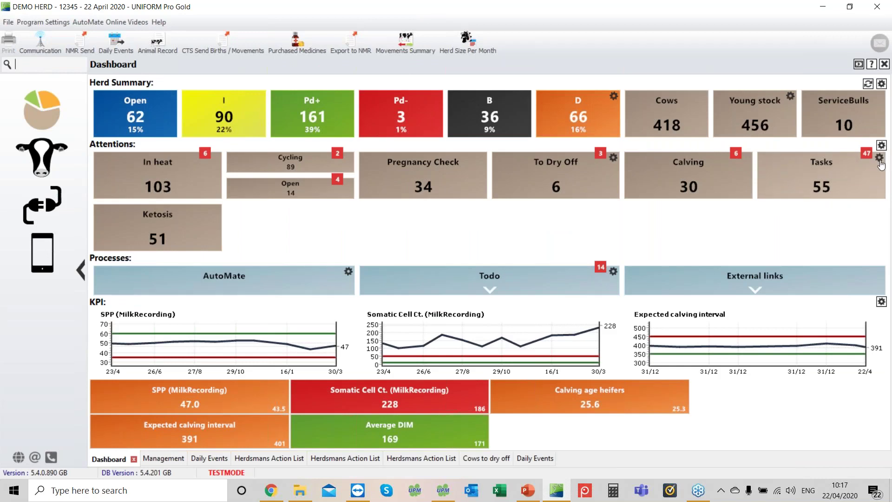
click(882, 145)
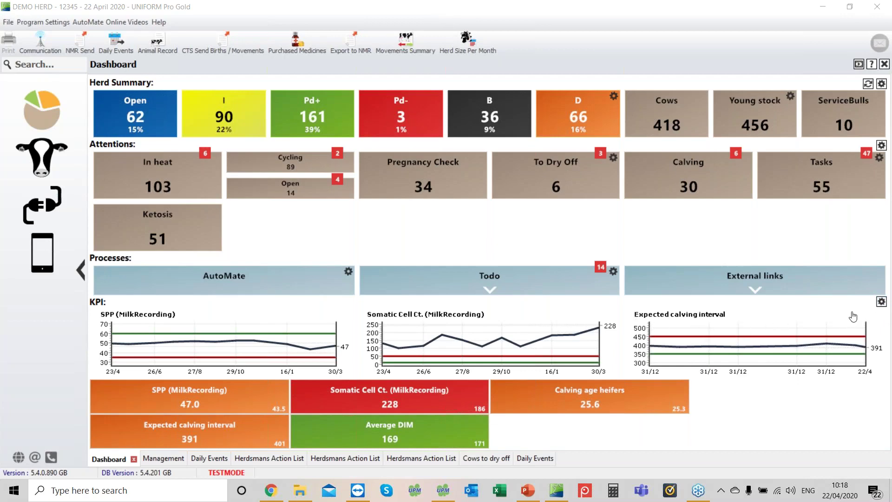
In KPI Properties, set Standard Peak Production's source to (Milk Meter)
click(881, 303)
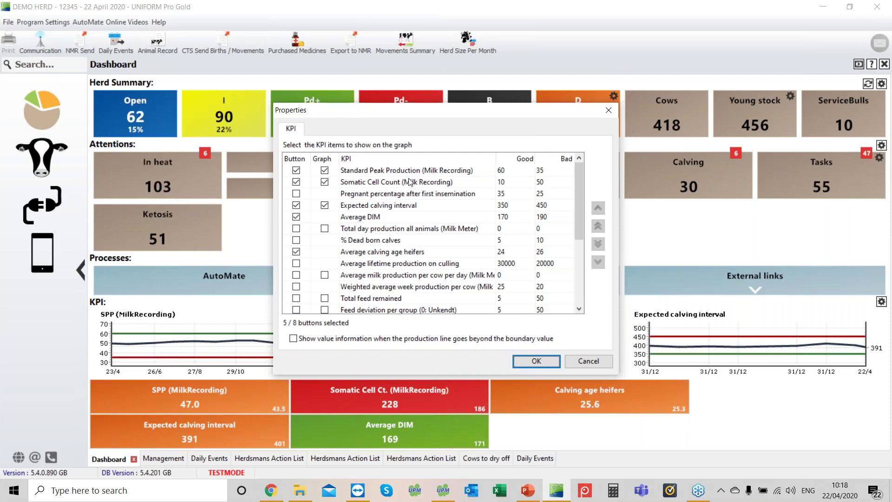
click(494, 171)
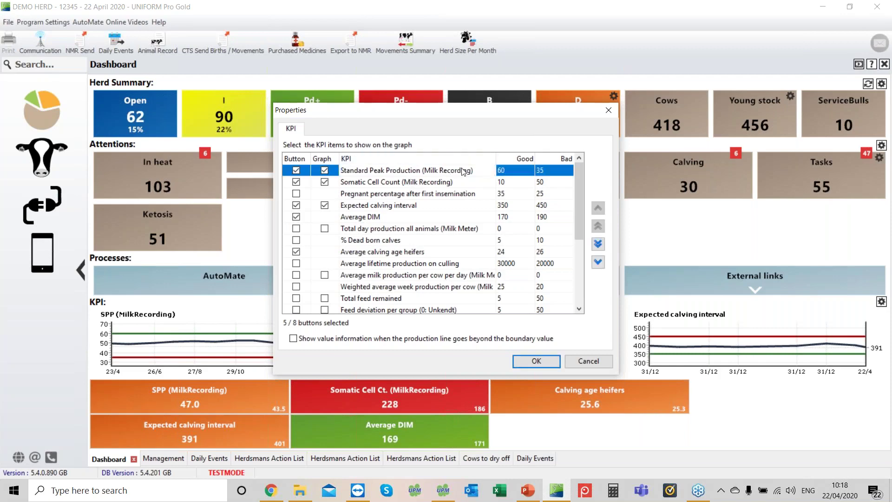
click(490, 170)
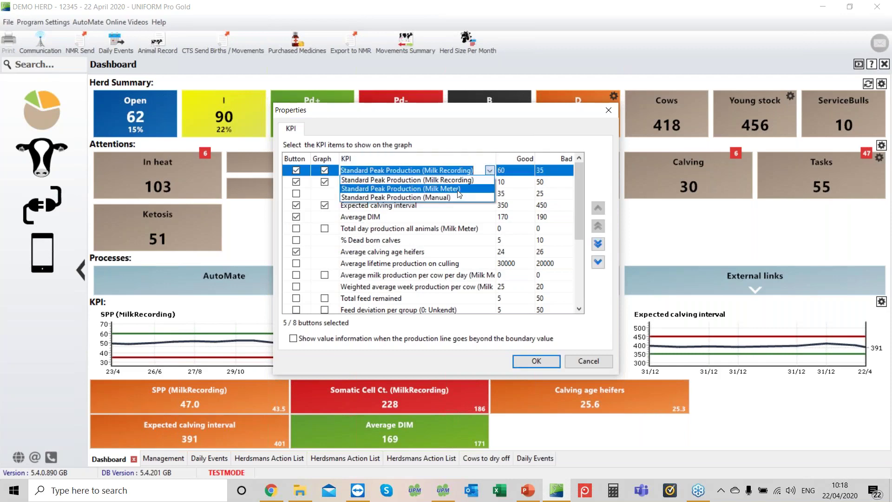
click(459, 189)
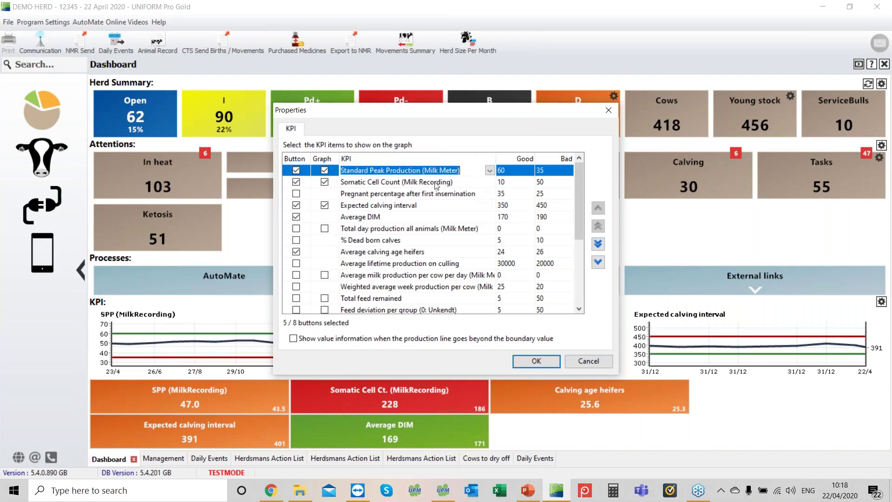
click(490, 171)
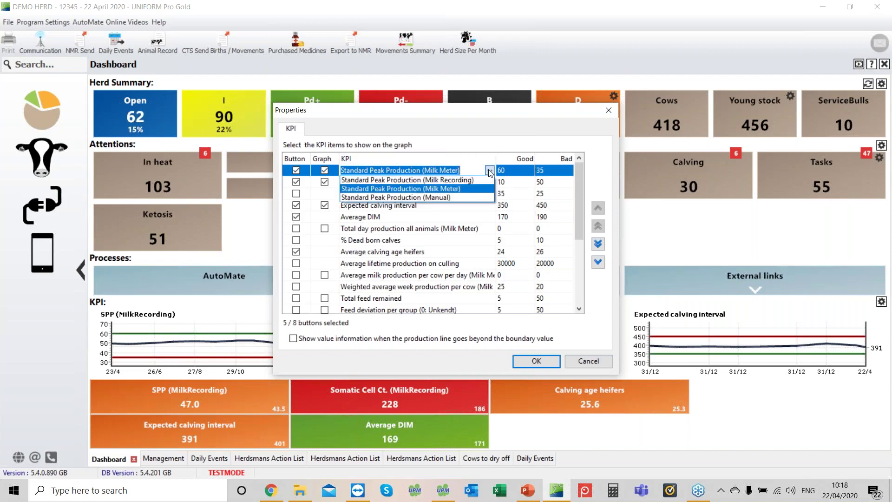
click(442, 188)
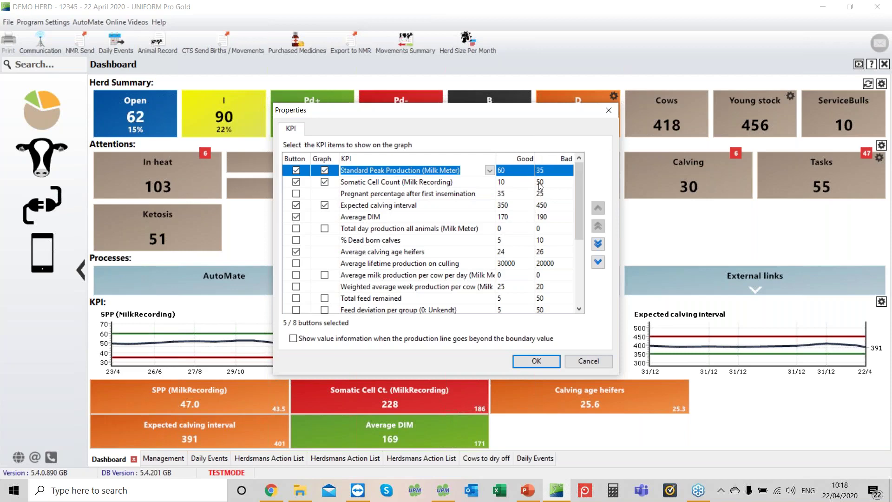
Give the Somatic Cell Count KPI a Good threshold of 100 and a Bad threshold of 250
click(477, 183)
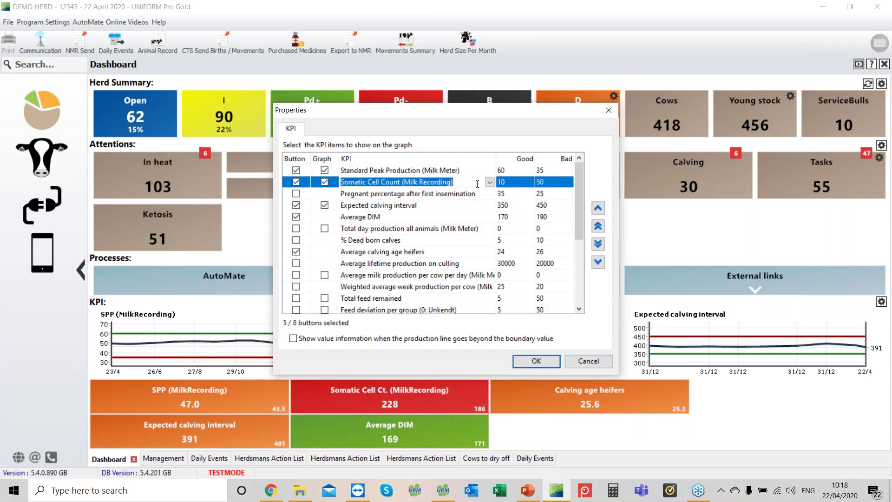
click(503, 186)
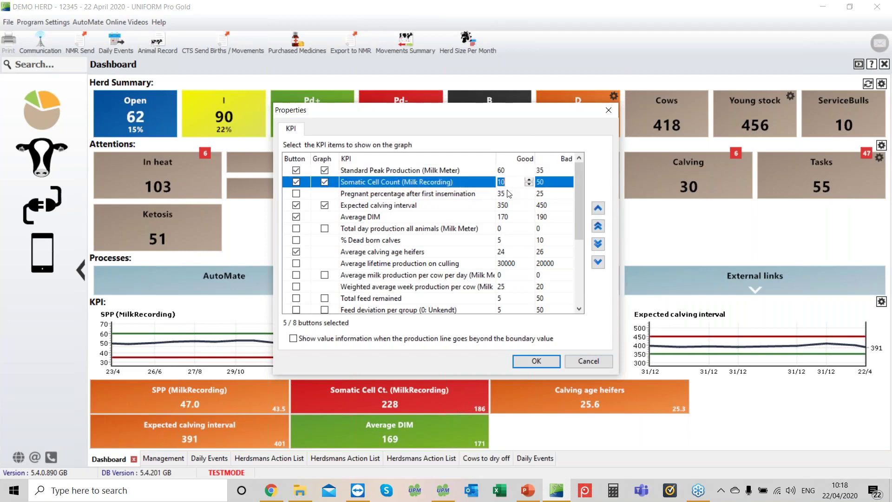
text(100)
click(545, 182)
text(25)
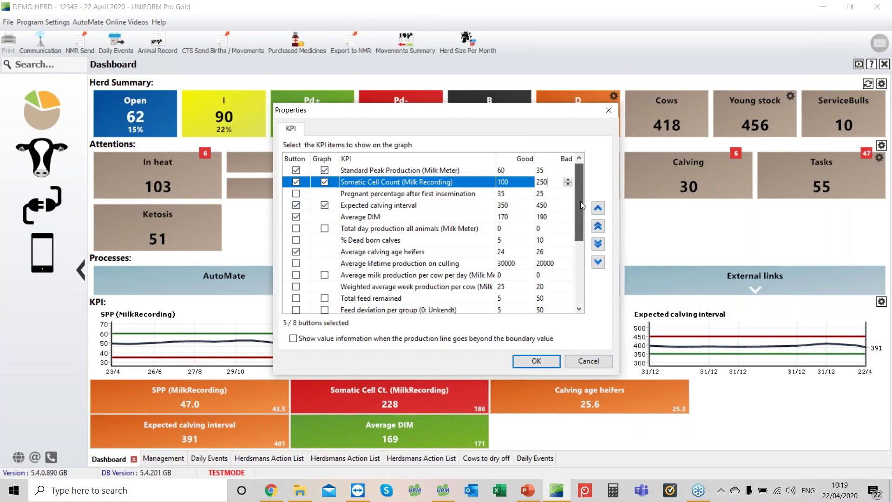
drag(581, 201, 610, 180)
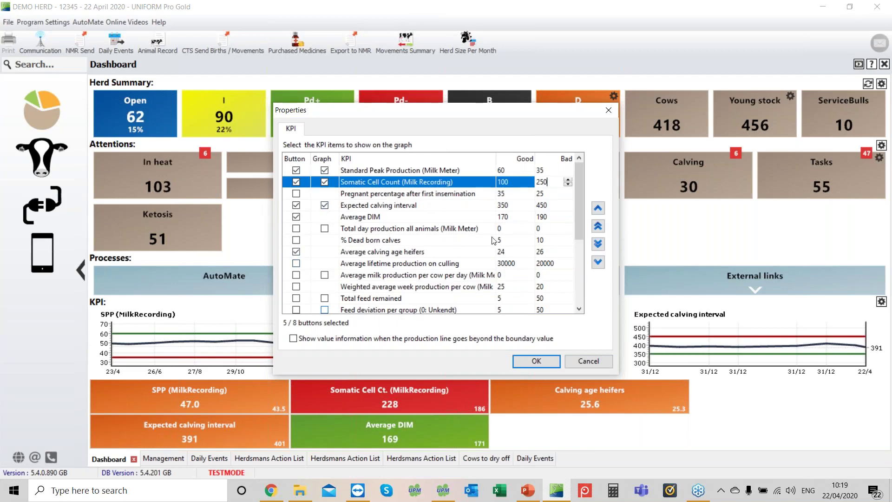
Tick the Button boxes for Overall Pregnancy Rate, Conception Rate and Insemination Rate
drag(579, 202, 600, 294)
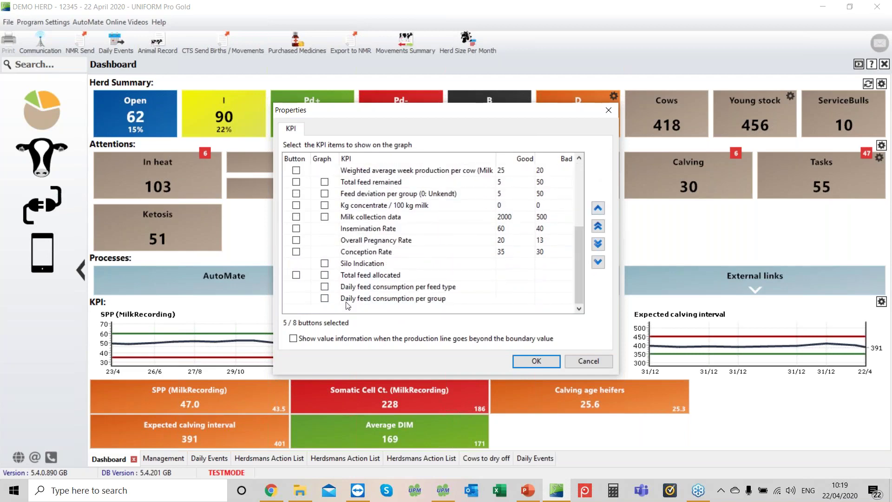
click(297, 241)
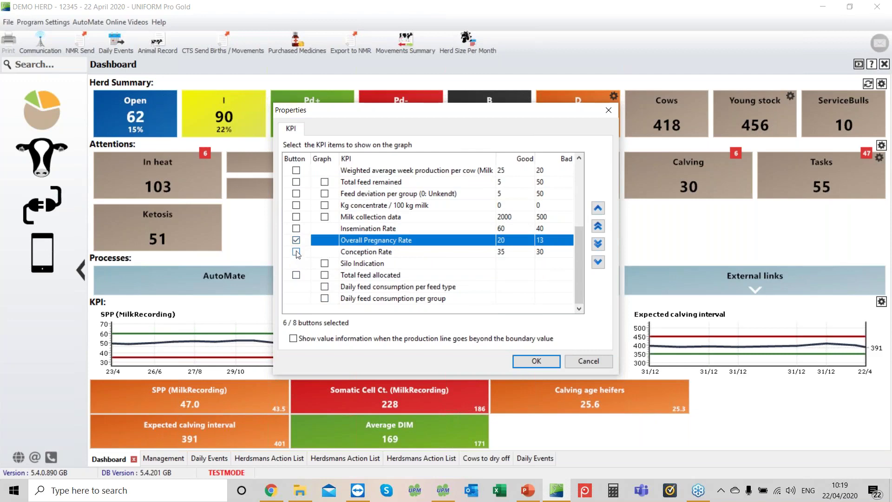
click(296, 251)
click(298, 228)
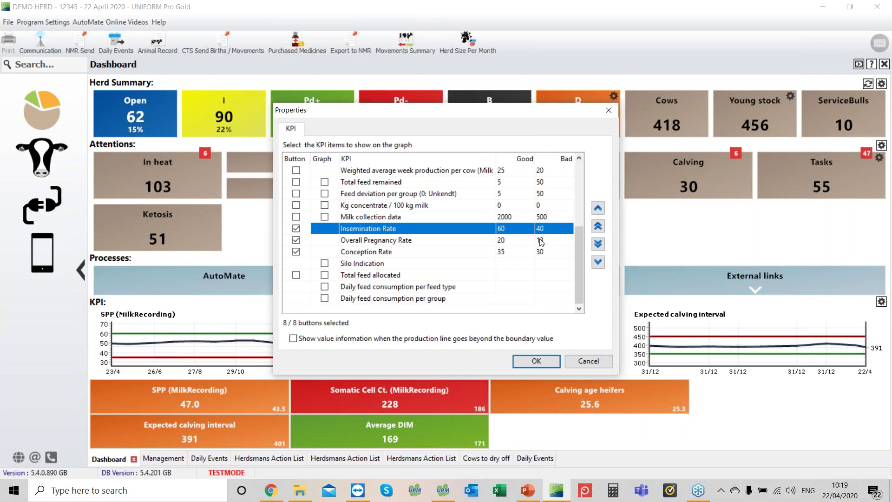
Set Conception Rate's Good target to 40, untick Expected calving interval and Average DIM, and apply
click(505, 253)
text(40)
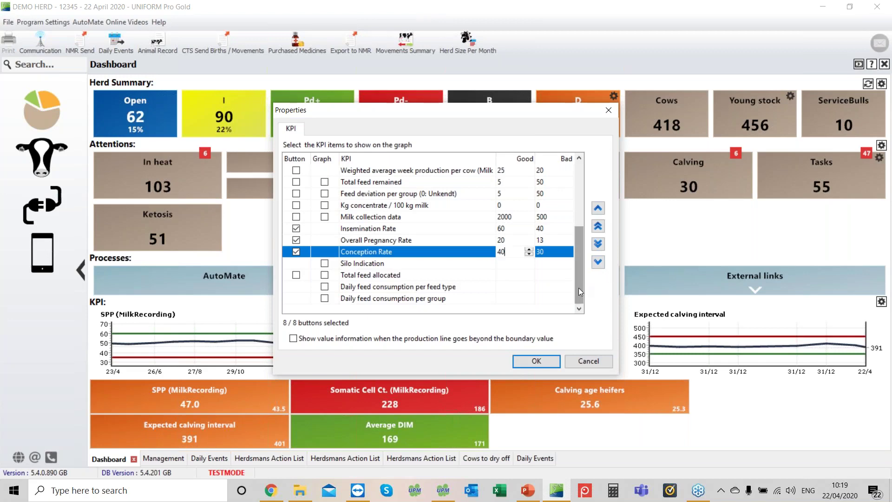
drag(580, 285, 579, 241)
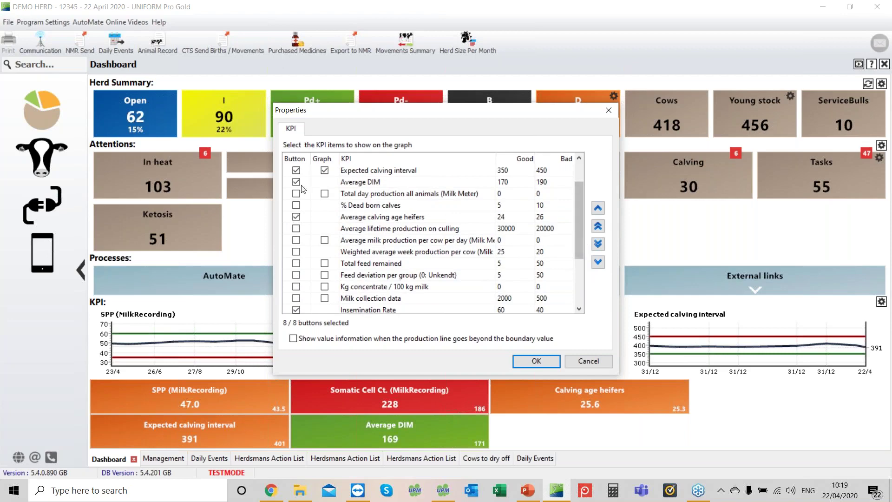
click(295, 170)
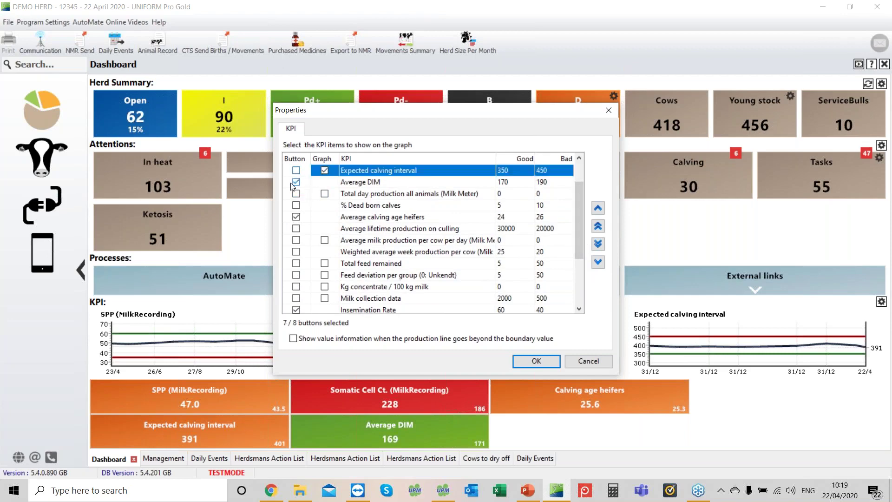
click(296, 181)
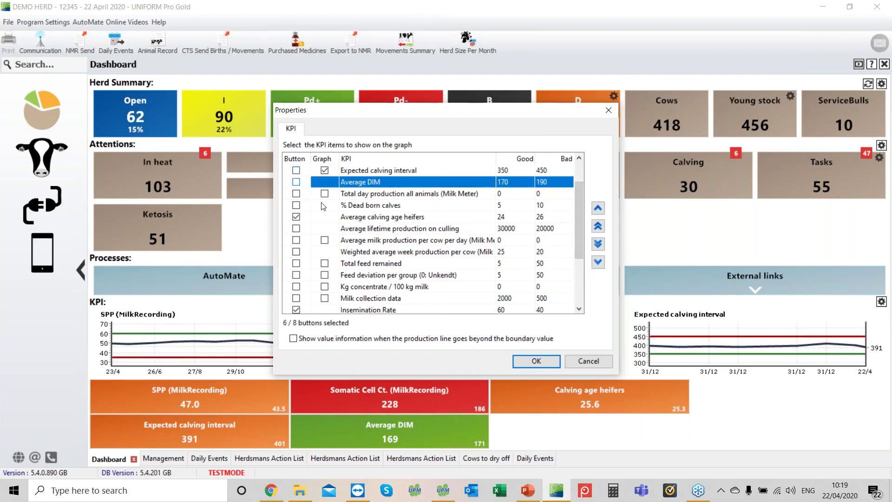
click(536, 361)
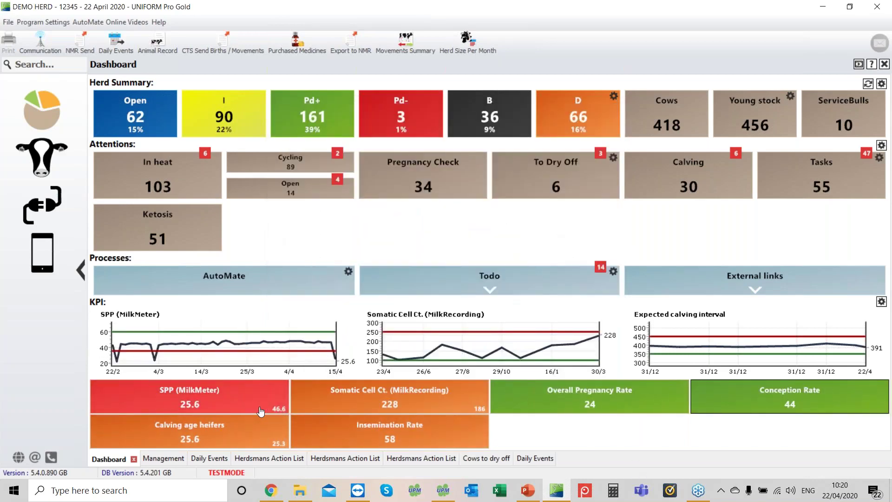
Check the dashboard's six KPI tiles, including Calving age heifers and Somatic Cell Ct., below the three trend charts
mouse_move(328, 345)
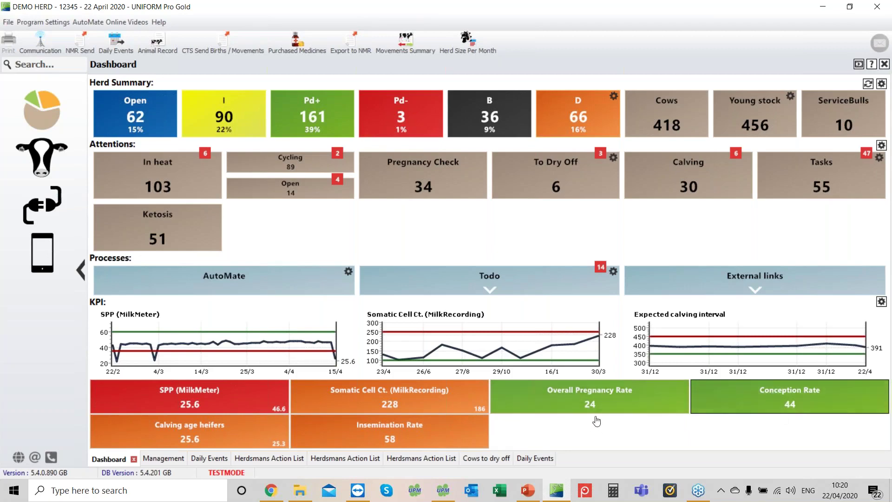
In the KPI settings, untick Standard Peak Production's Button, tick Silo Indication's Graph, and apply
click(882, 302)
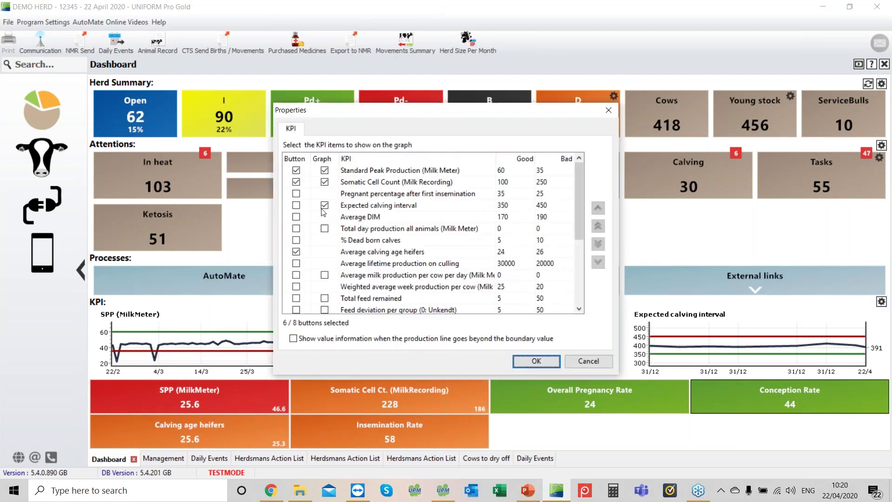
click(296, 170)
scroll(578, 214, down, 1)
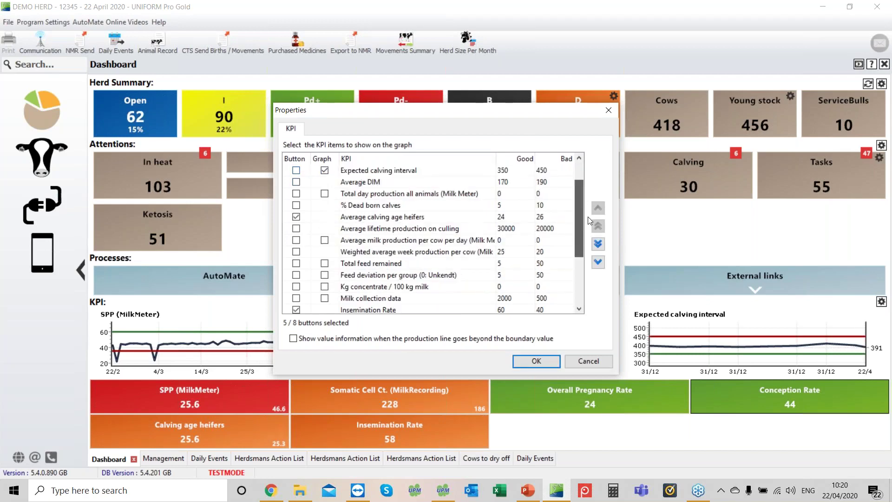
scroll(589, 220, down, 2)
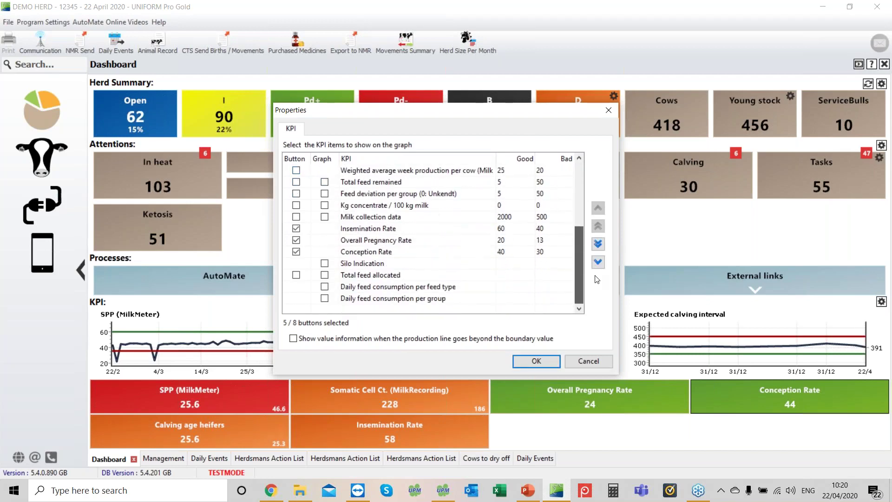
click(324, 263)
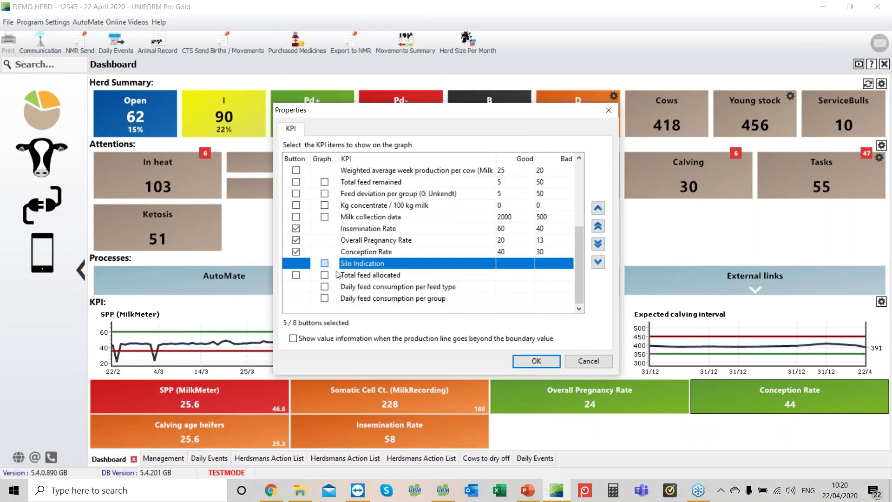
click(525, 367)
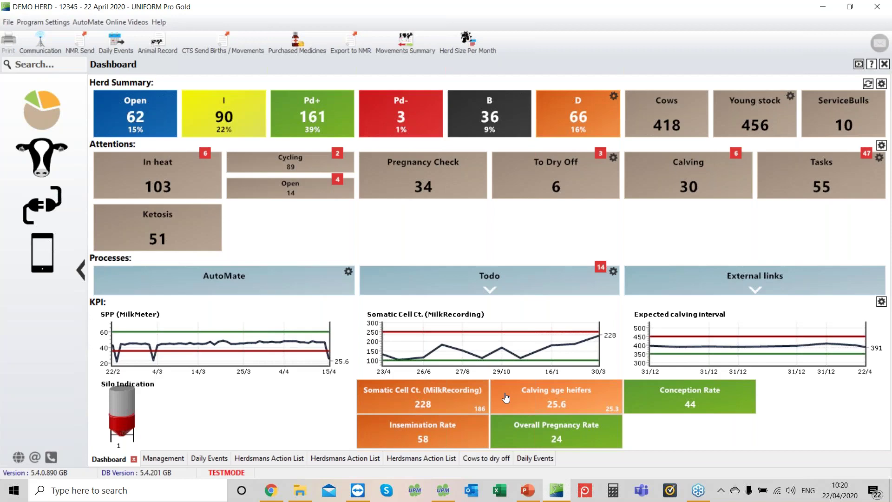
mouse_move(126, 413)
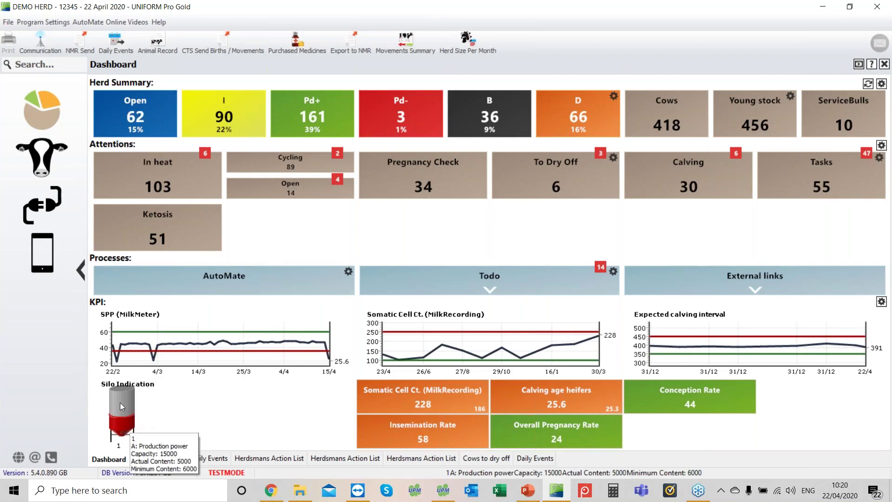
Open the Silo Indication list under Management > Feeding and select silo 1
click(43, 167)
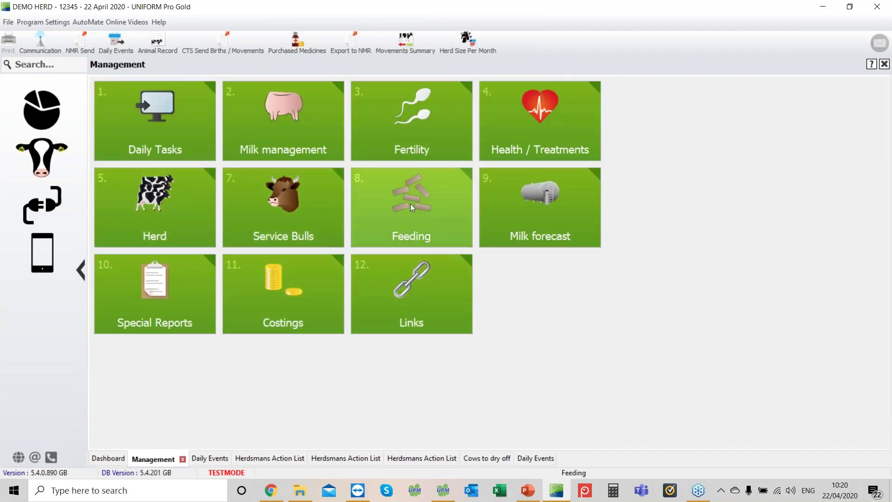
click(411, 203)
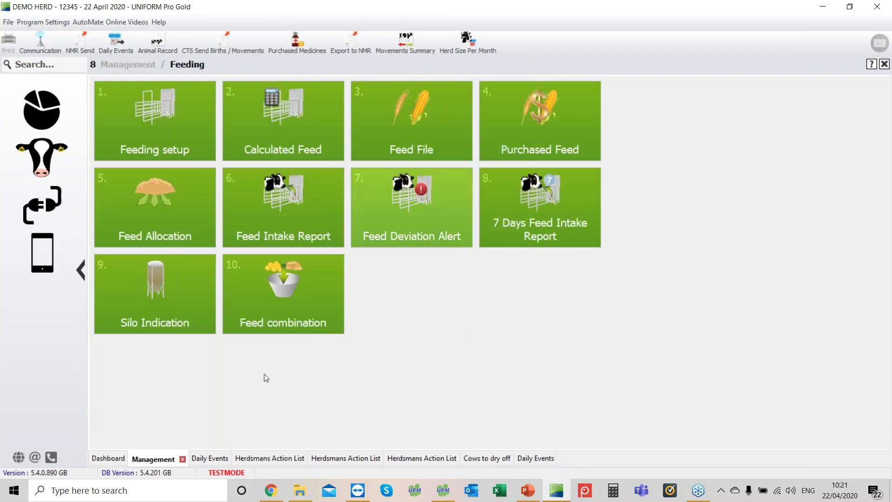
click(152, 289)
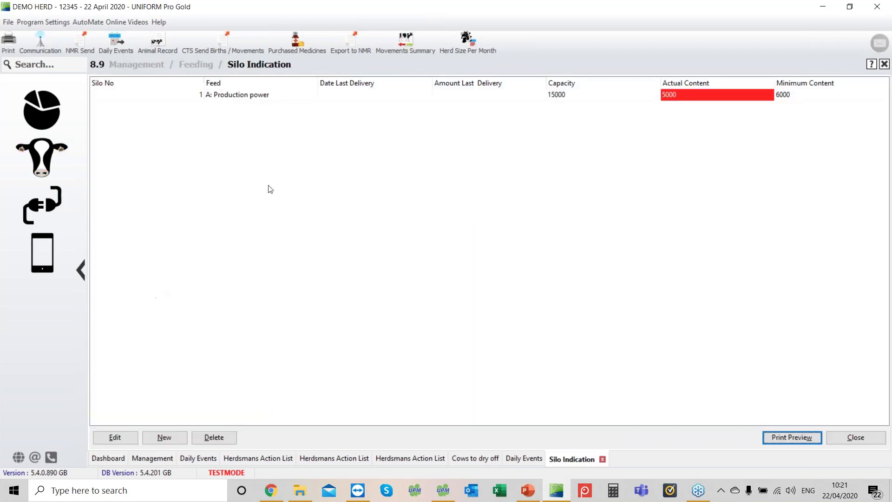
click(244, 97)
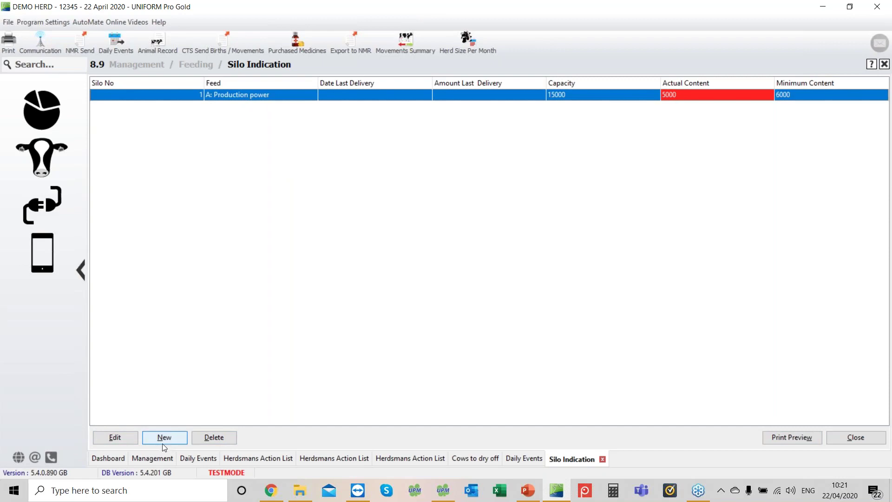
Edit silo 1 to an actual content of 7500 and a minimum content of 2500
click(124, 437)
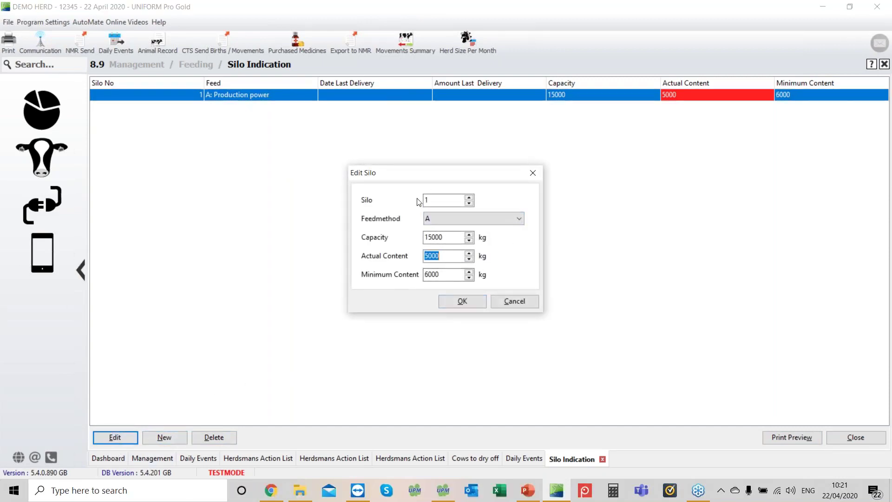
click(515, 221)
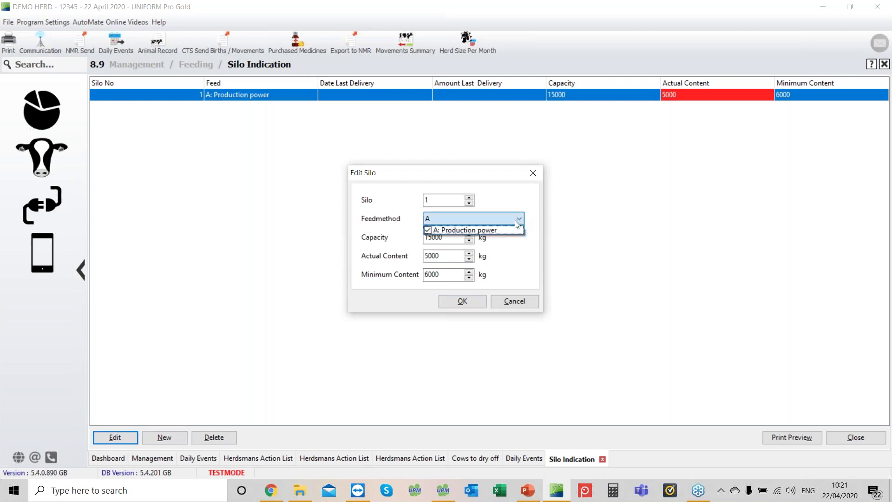
click(461, 230)
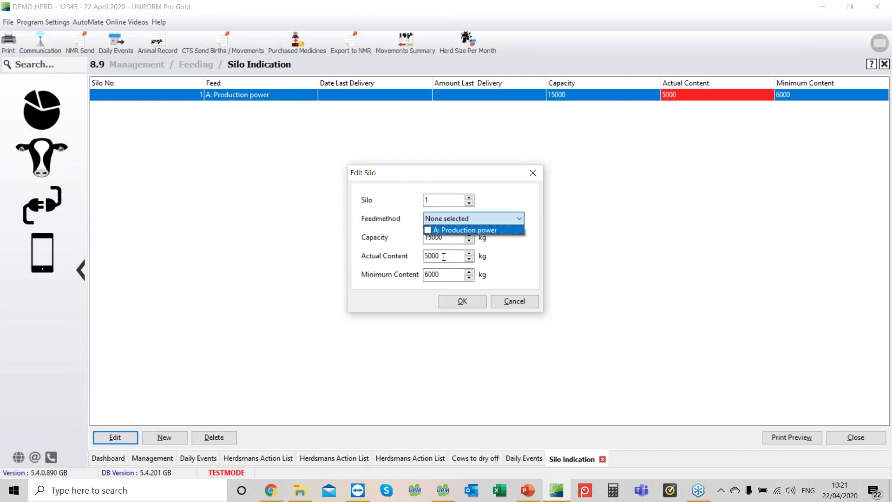
click(445, 238)
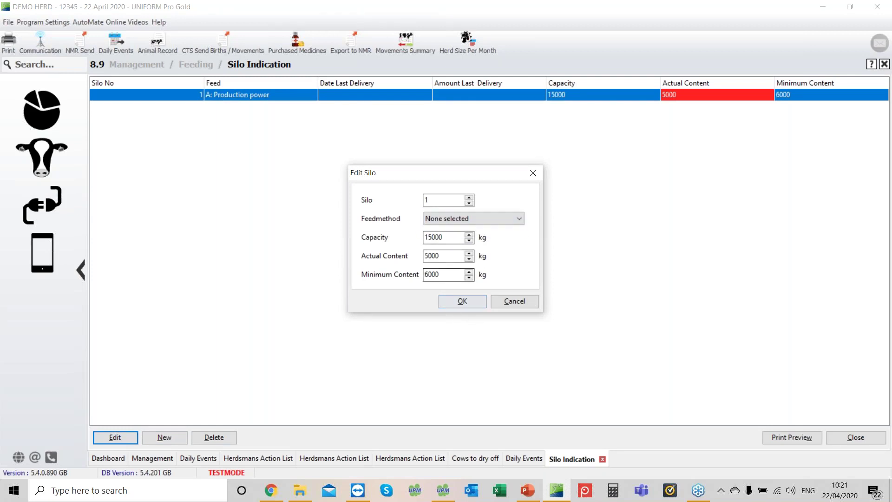
click(441, 255)
key(BackSpace)
key(BackSpace)
key(BackSpace)
text(4)
text(750)
click(450, 276)
key(BackSpace)
key(BackSpace)
key(BackSpace)
text(2500)
click(462, 305)
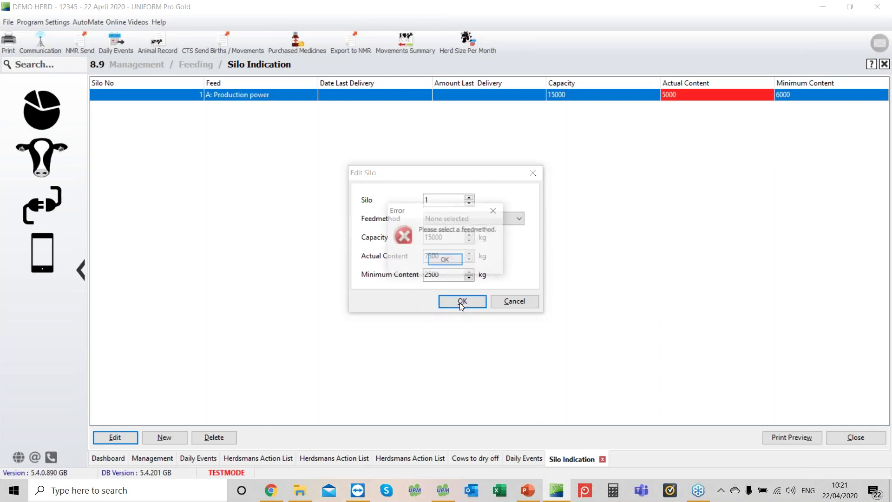
Clear the missing feed method error, reselect Production power as feed method, and save silo 1
click(445, 260)
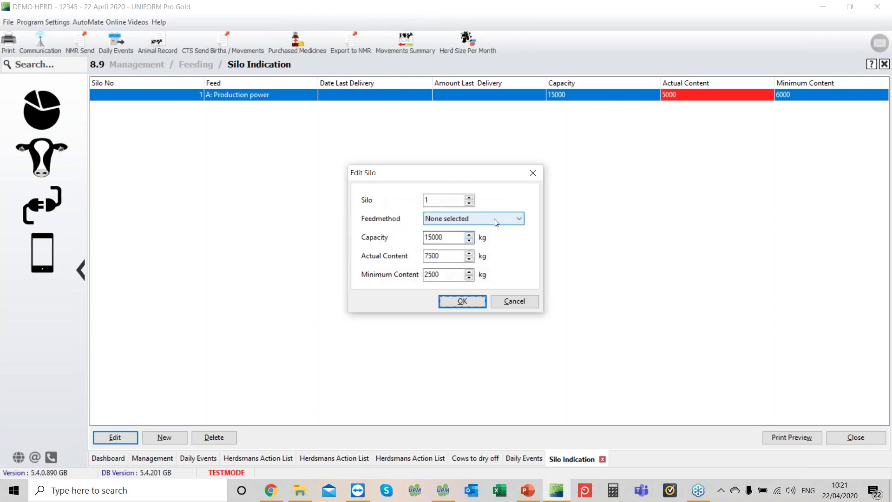
click(519, 220)
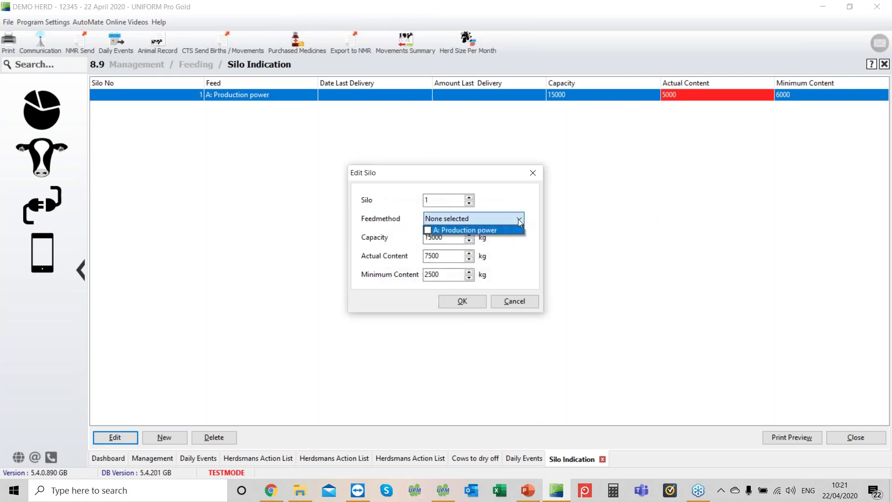
click(427, 230)
click(466, 302)
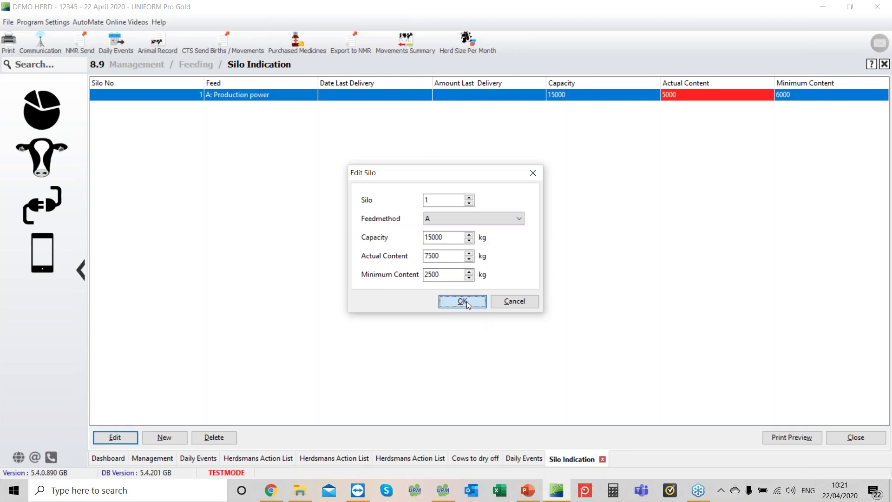
click(466, 301)
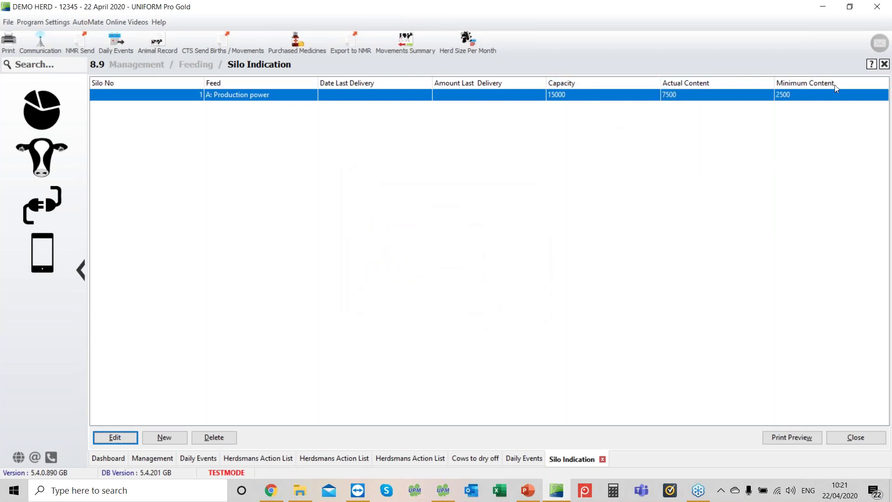
Close the silo list and go back to the Dashboard to see silo 1 at 7500 actual content
click(875, 442)
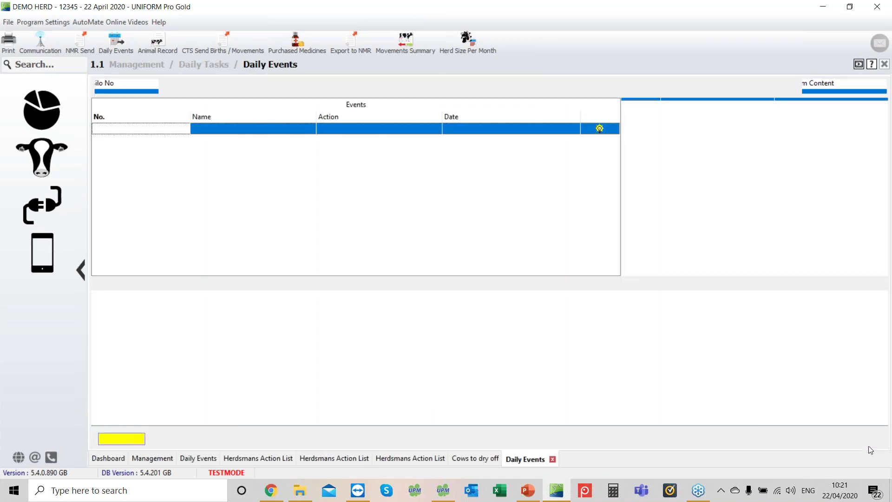
click(39, 114)
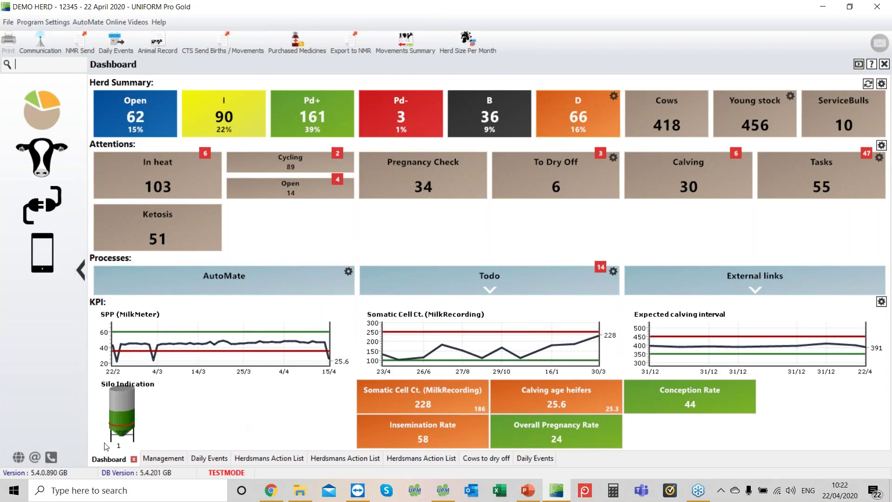
mouse_move(113, 415)
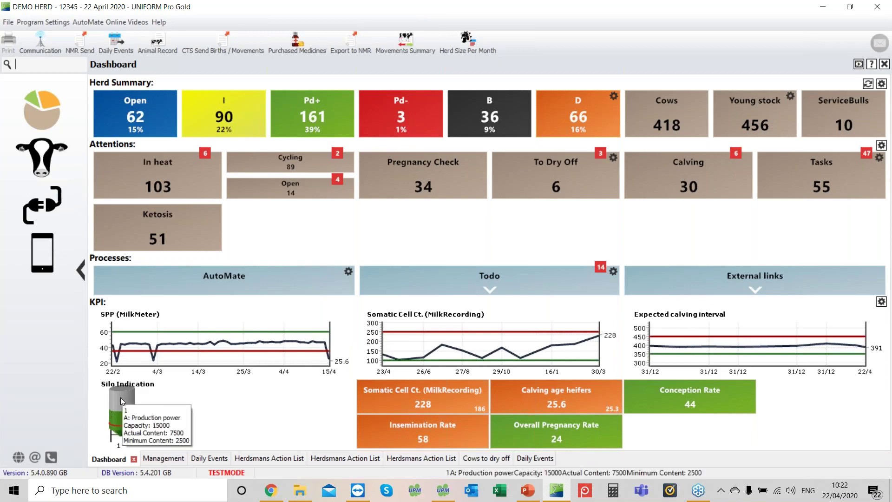